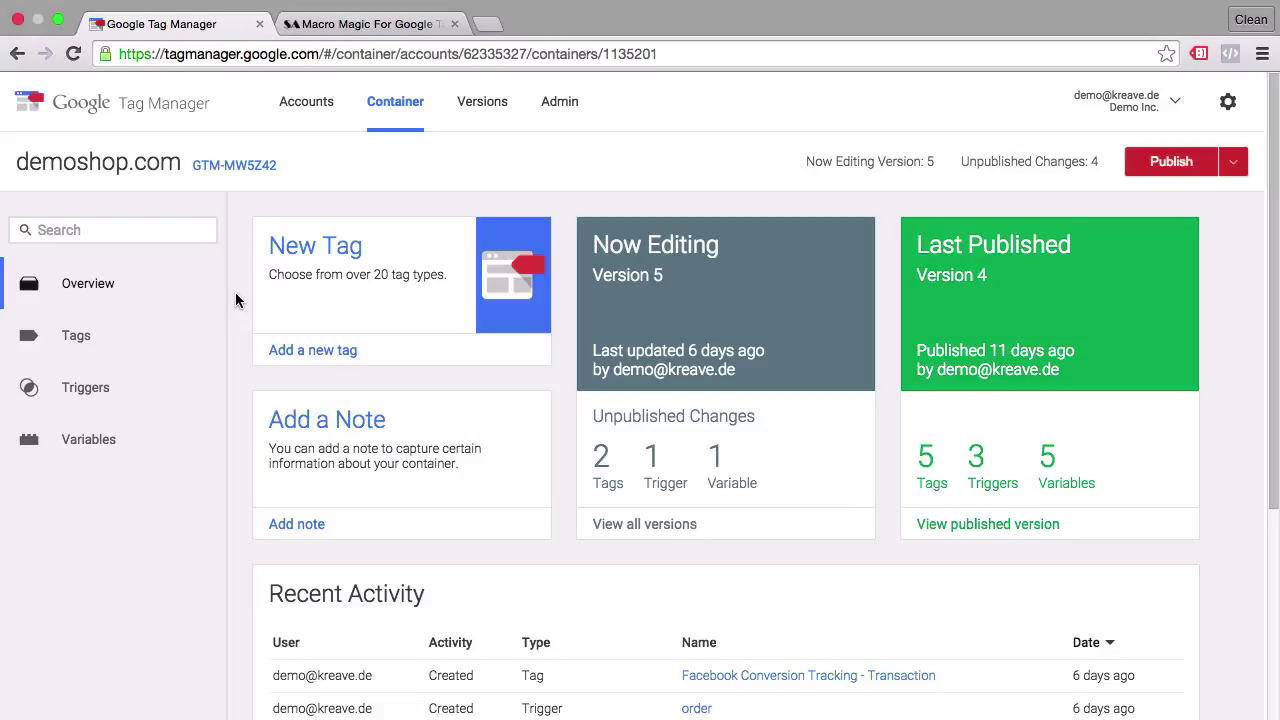
- Start a new user-defined variable in the container and choose Custom JavaScript as its type
click(70, 457)
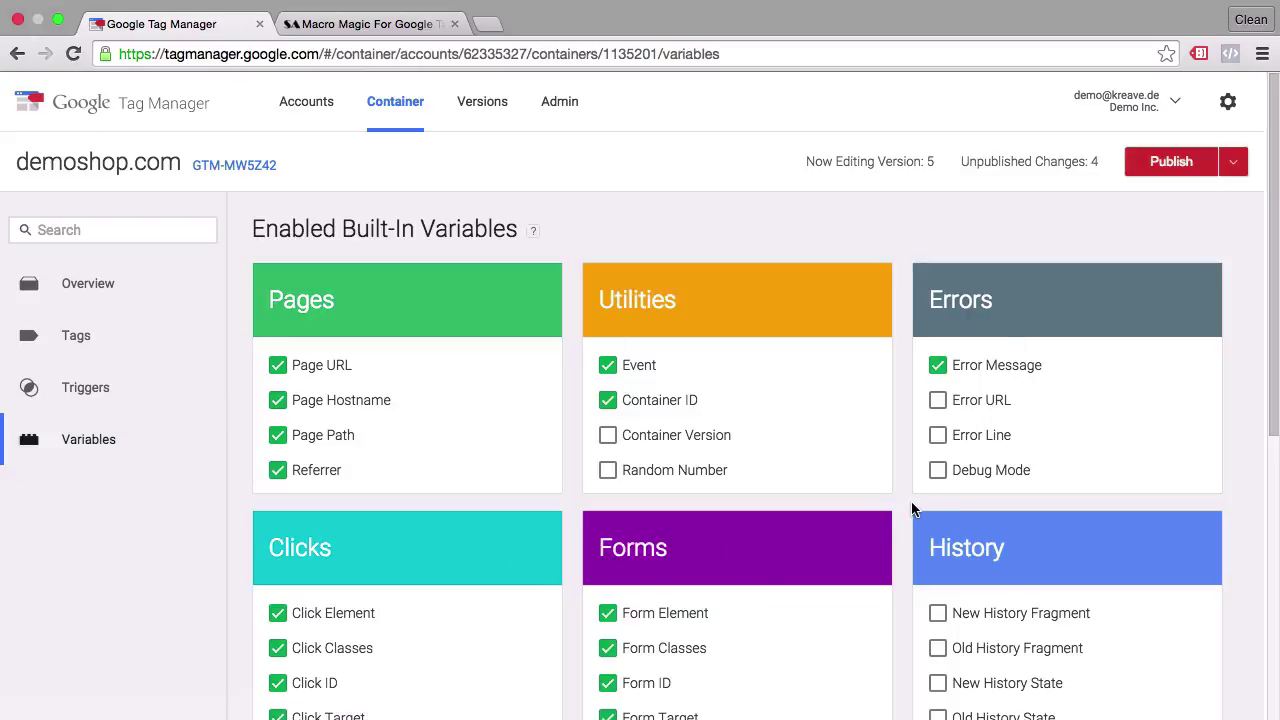
scroll(911, 509, down, 10)
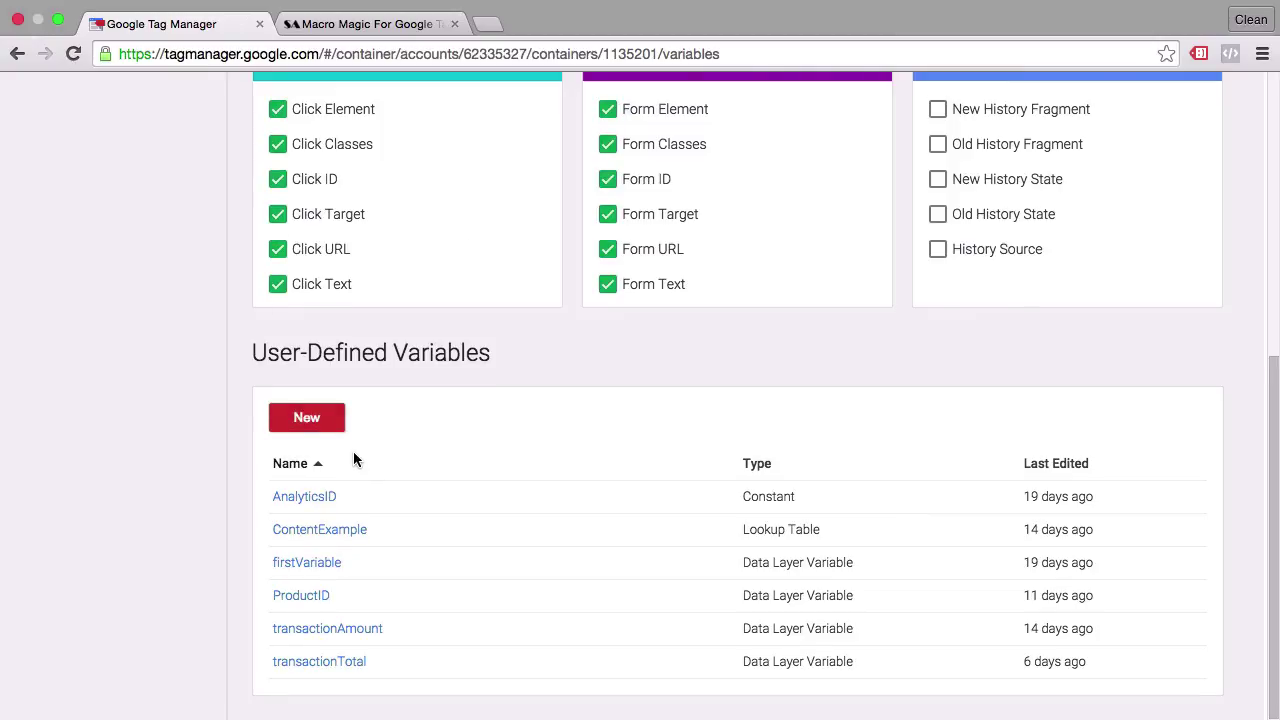
click(303, 425)
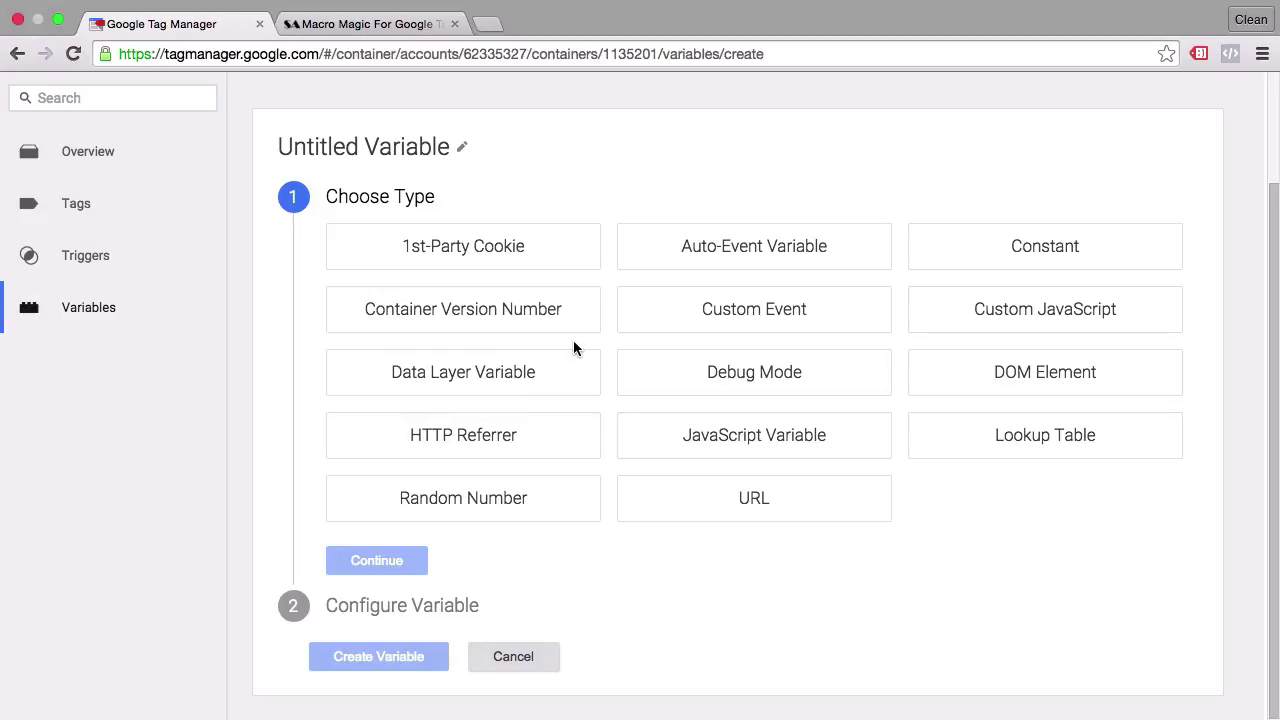
click(970, 332)
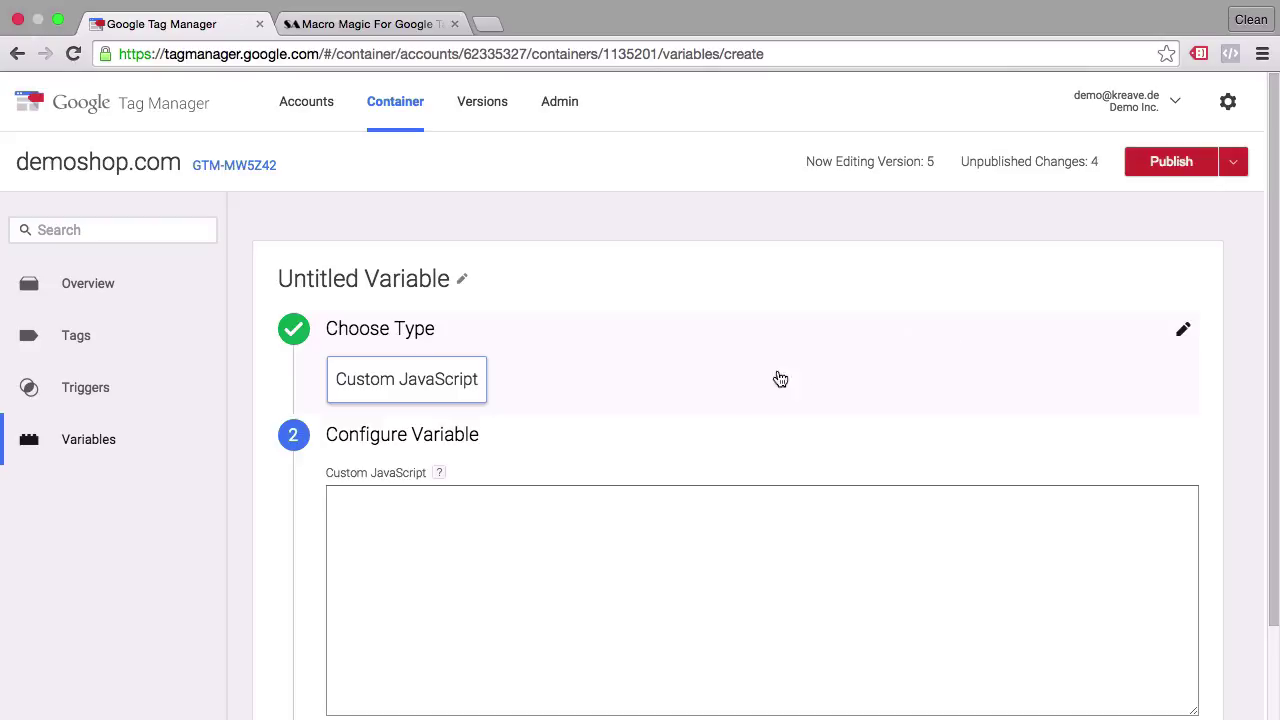
scroll(704, 415, down, 1)
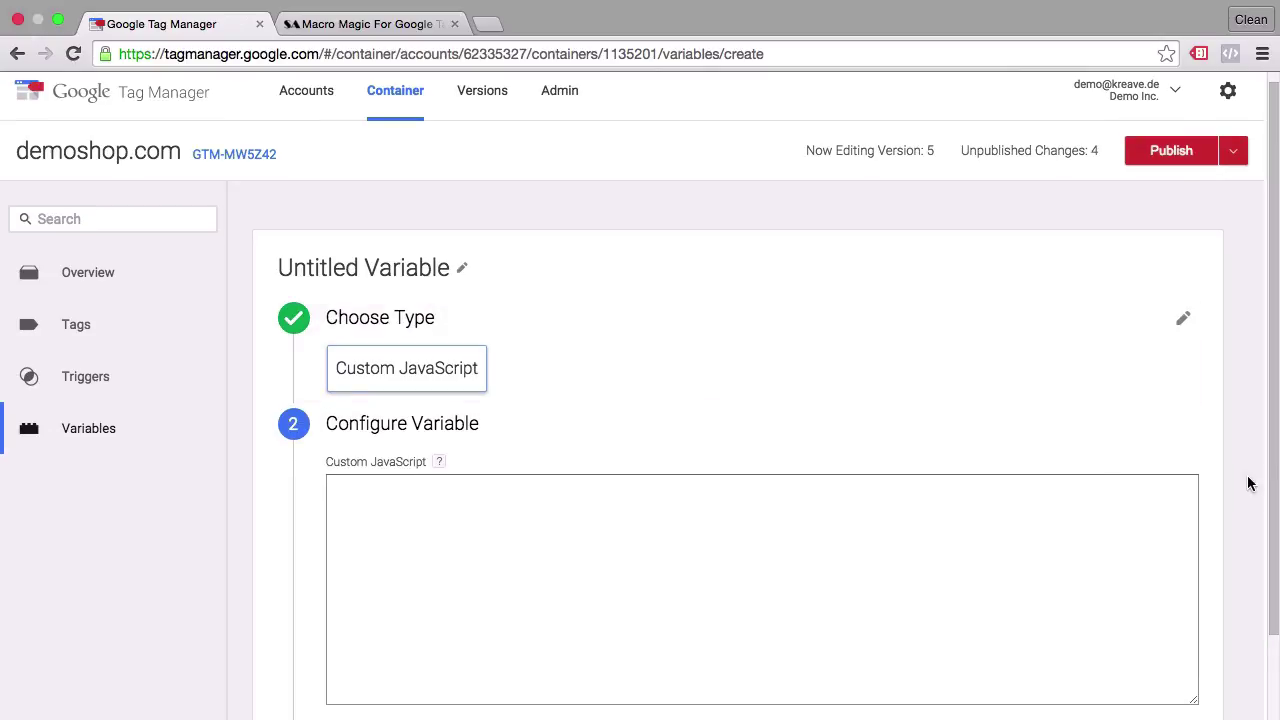
scroll(1221, 483, down, 2)
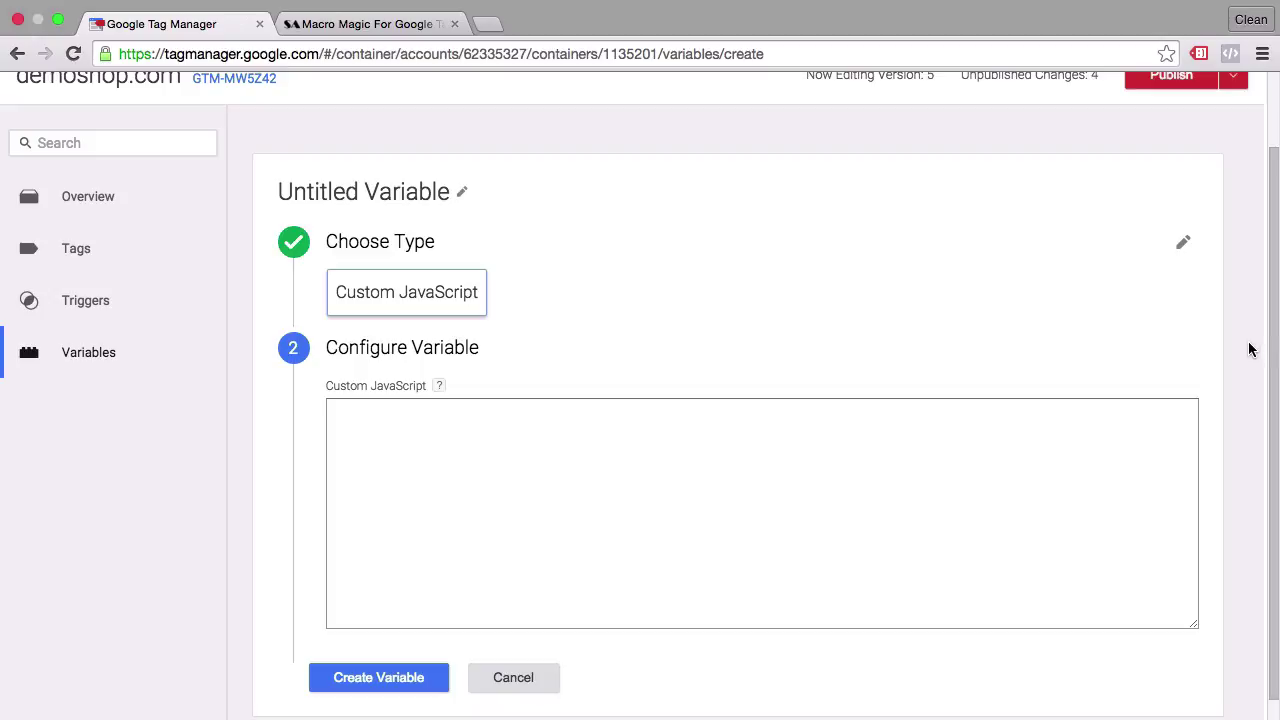
- Copy the example getTime function from the Custom JavaScript help tooltip into the variable's code field
click(961, 427)
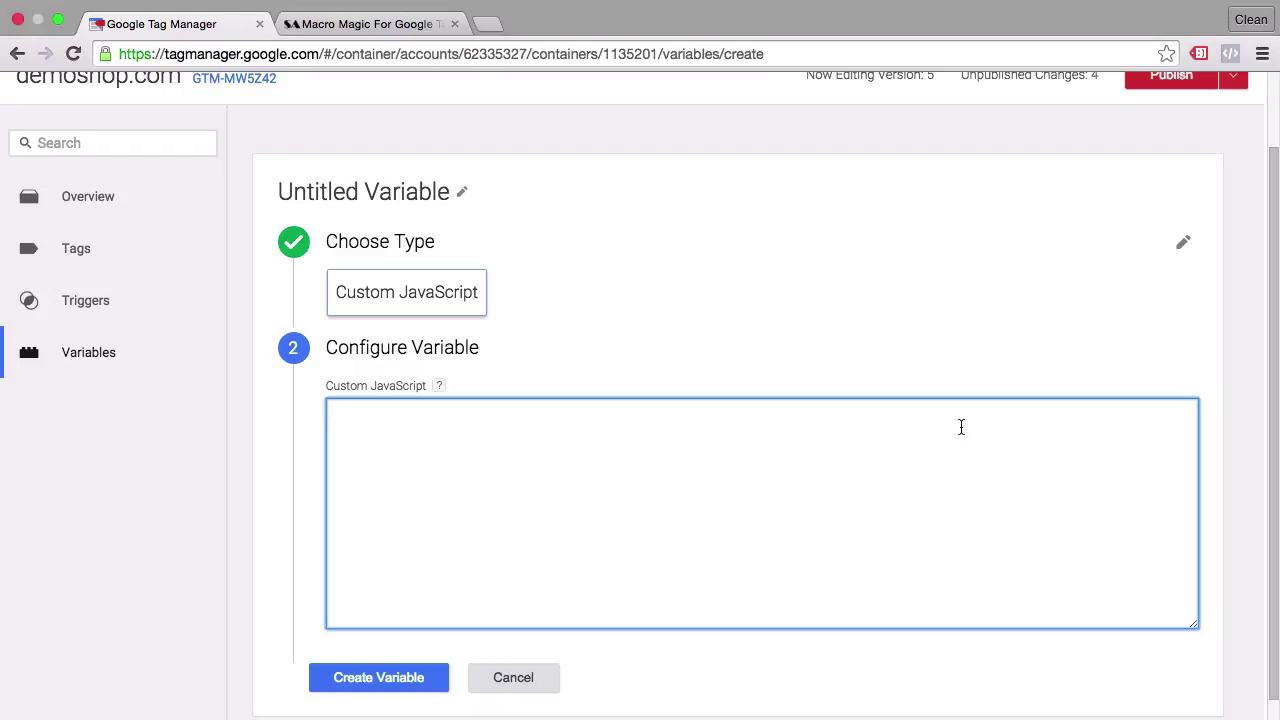
mouse_move(441, 390)
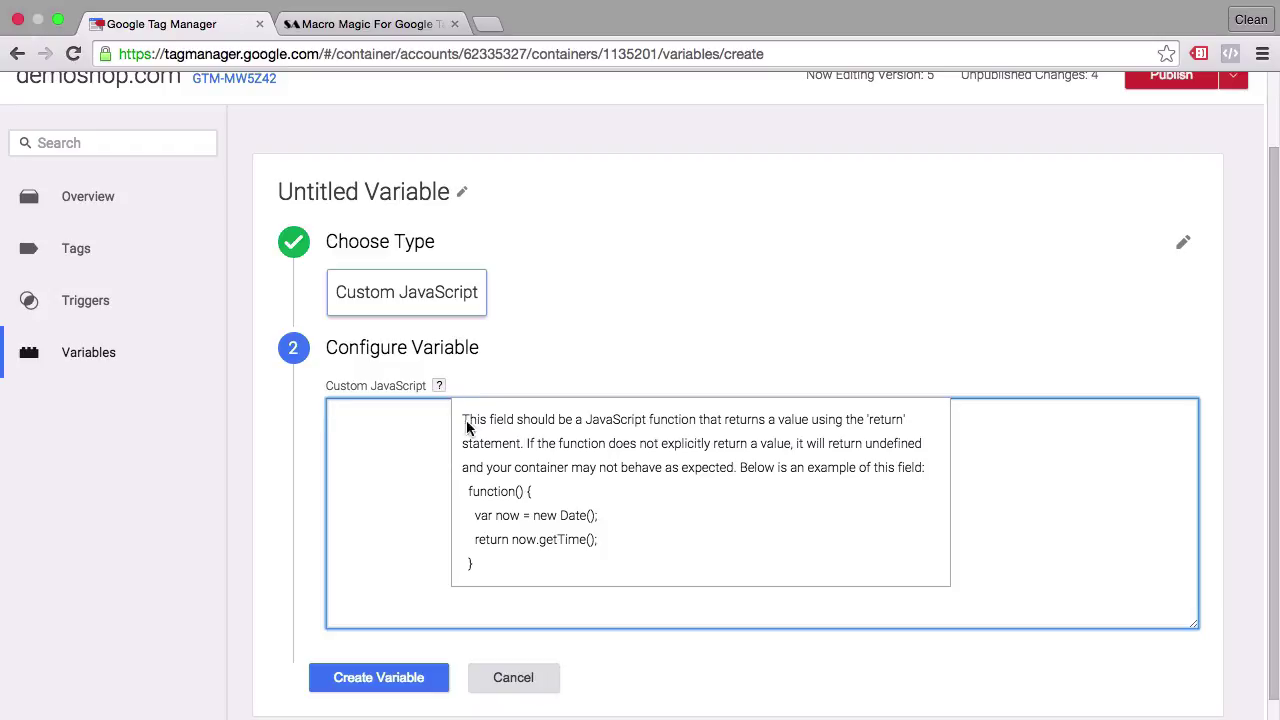
drag(486, 563, 467, 494)
key(super+c)
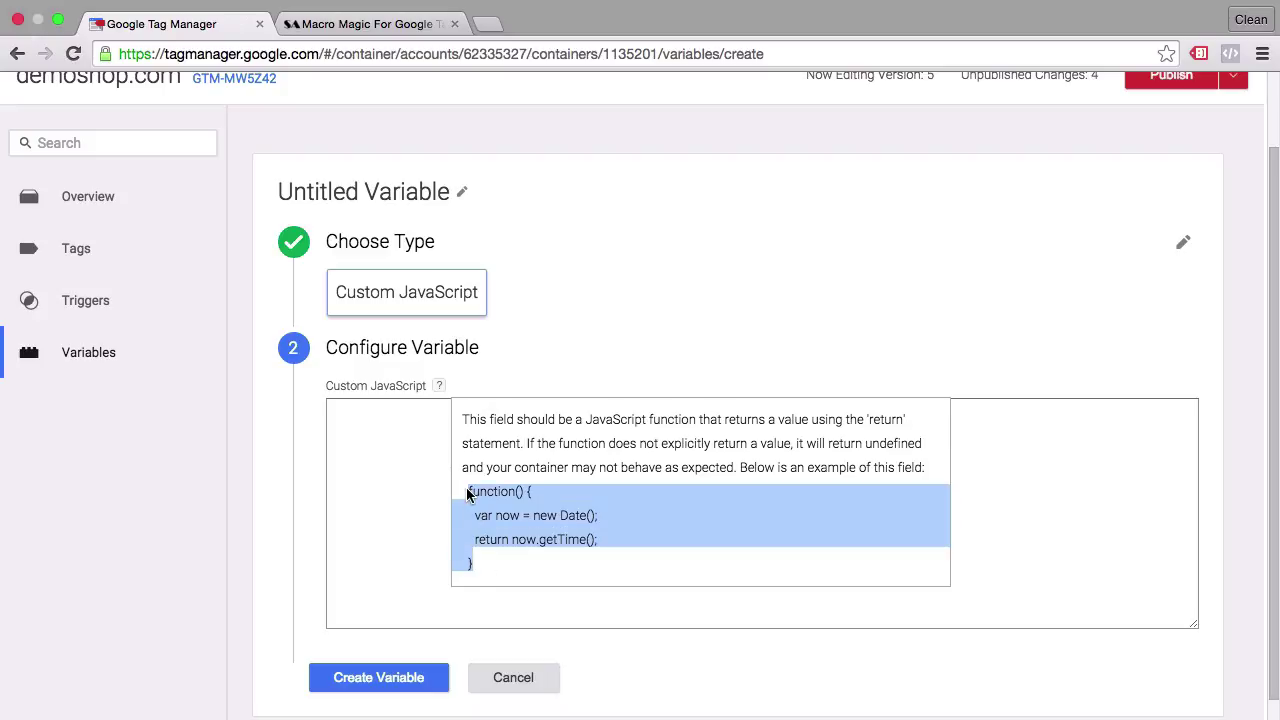
click(401, 456)
key(super+v)
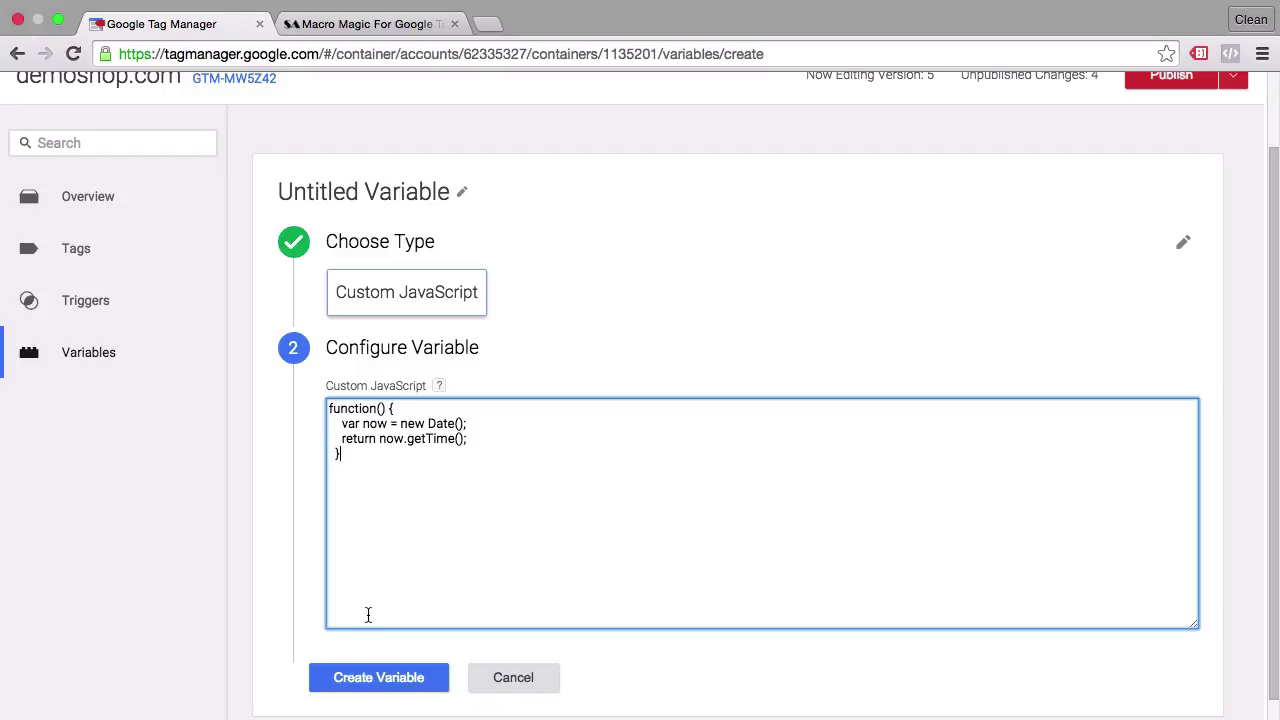
- Name the variable "time" and create it
click(387, 199)
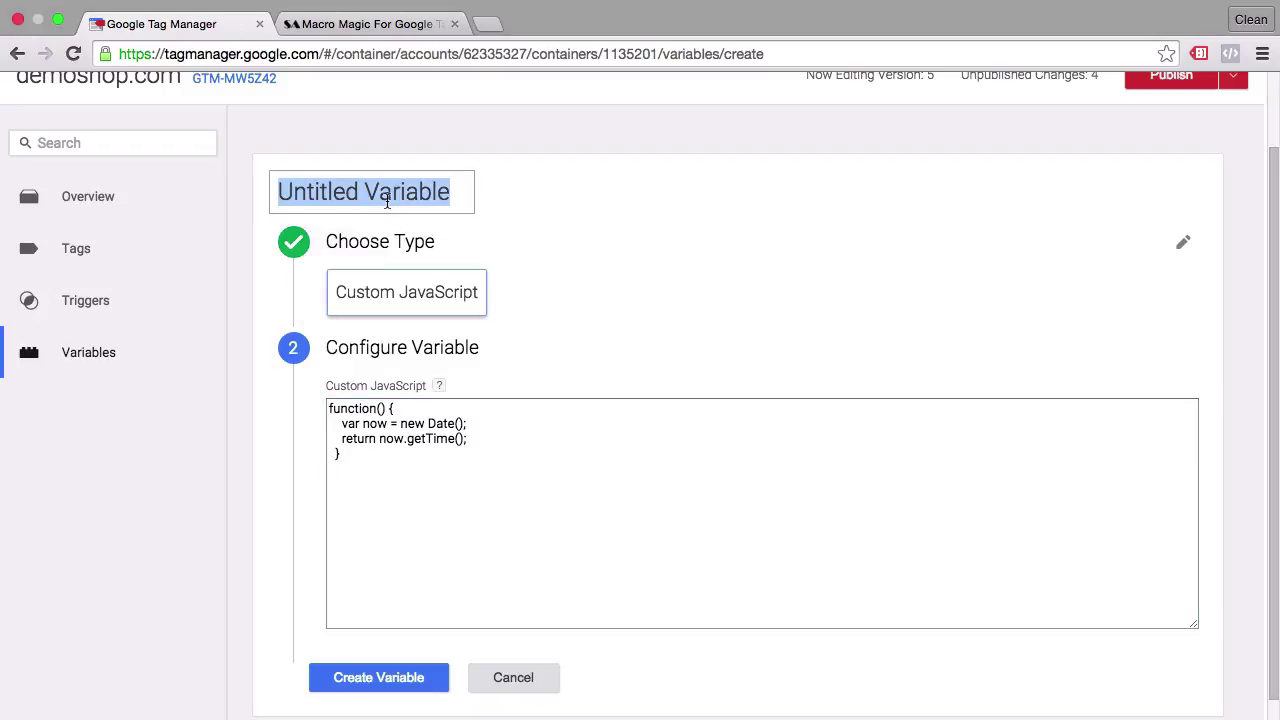
text(time)
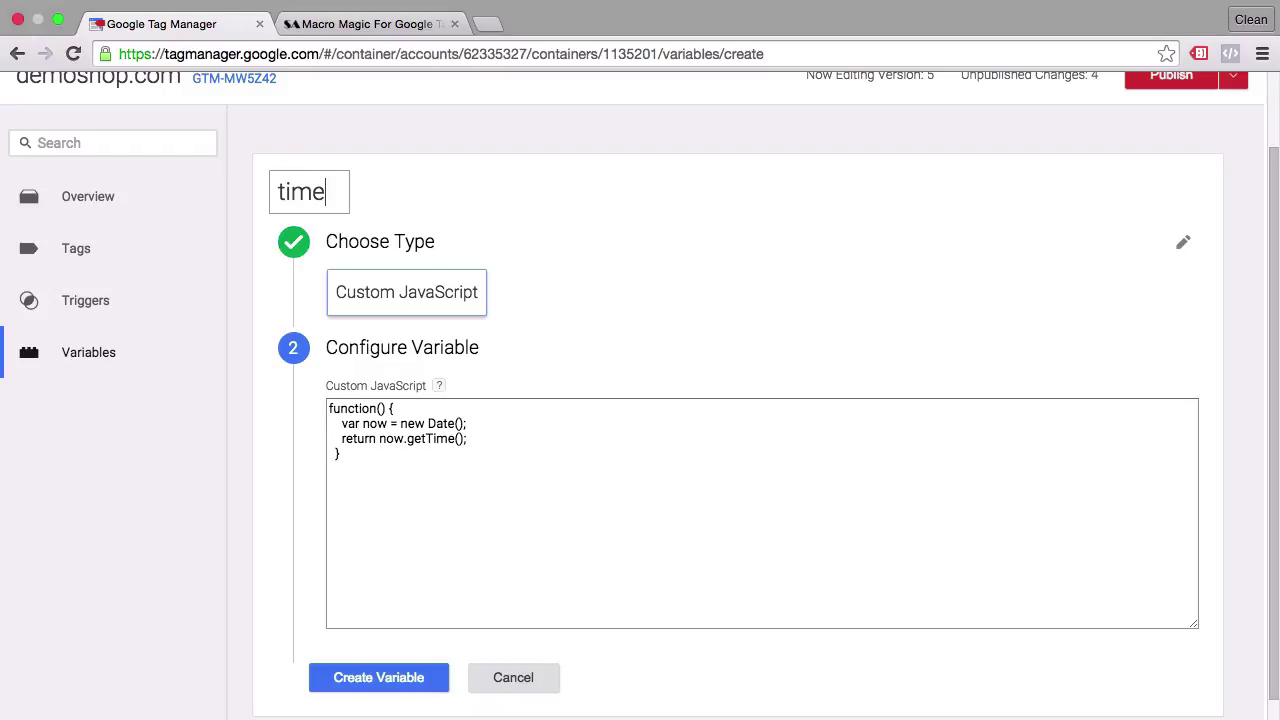
click(357, 688)
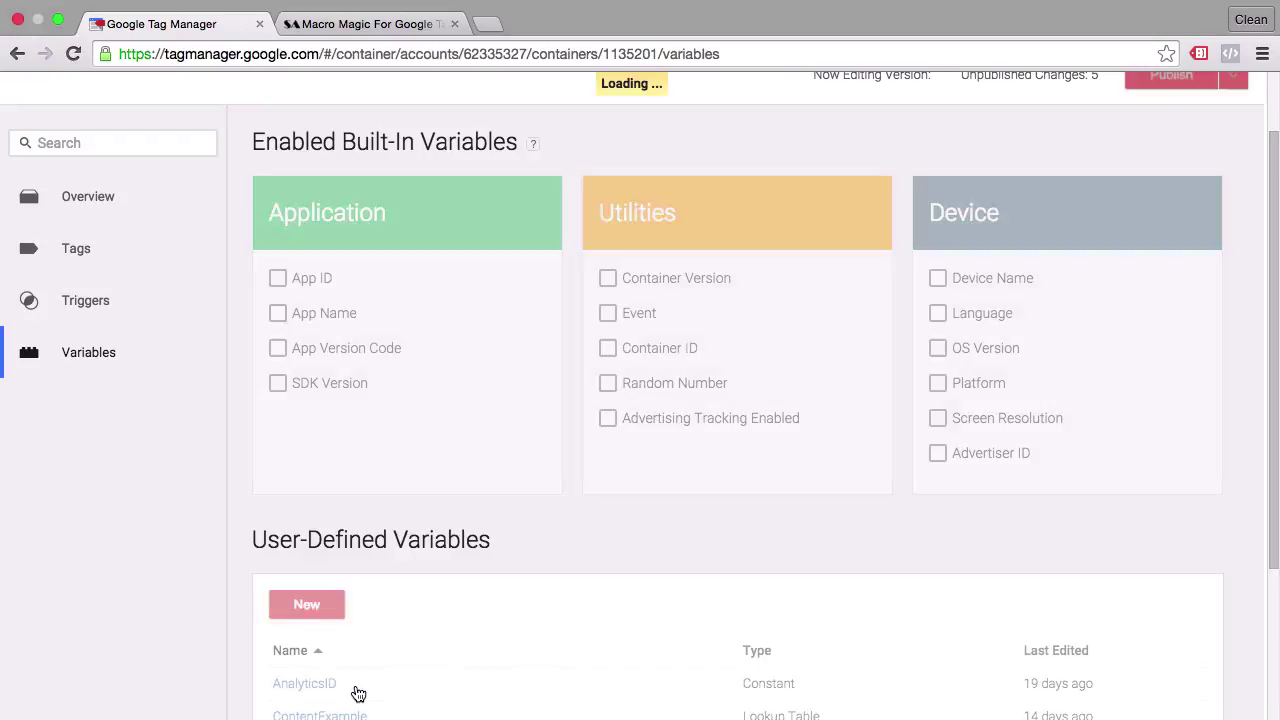
- Start Preview and Debug mode for the container and load demoshop.com in a new browser tab
scroll(368, 451, up, 2)
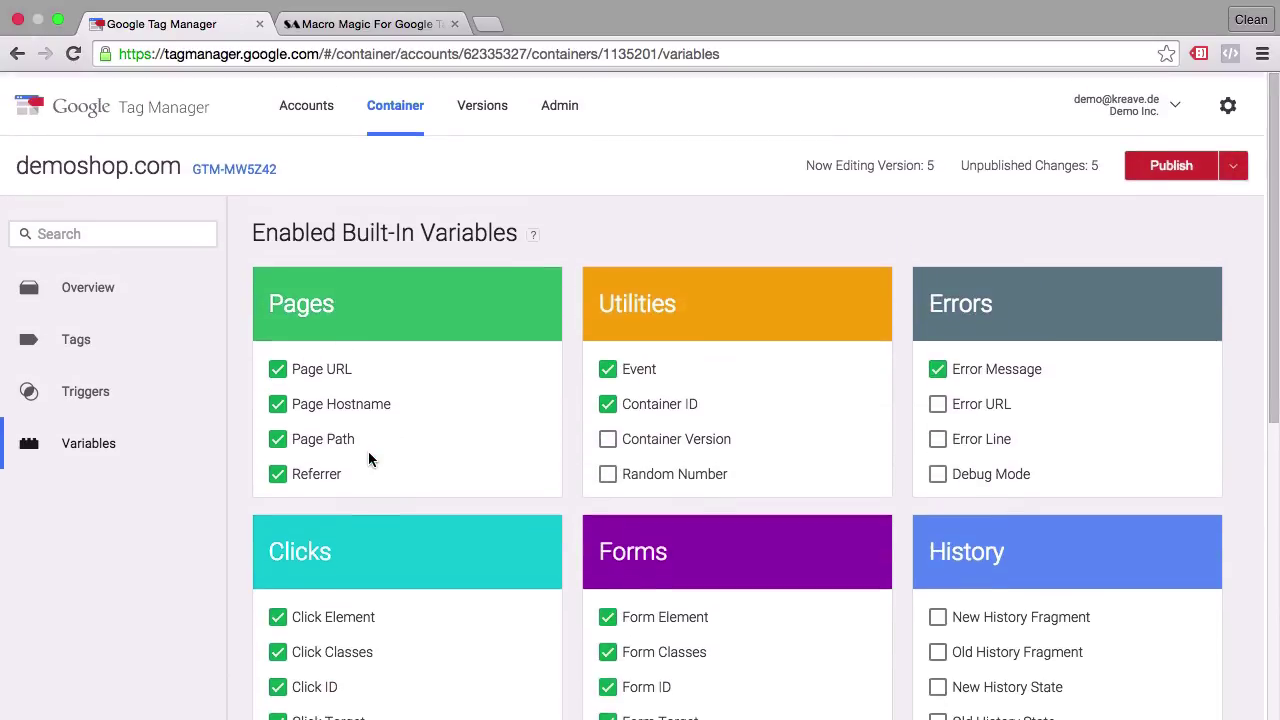
click(1231, 168)
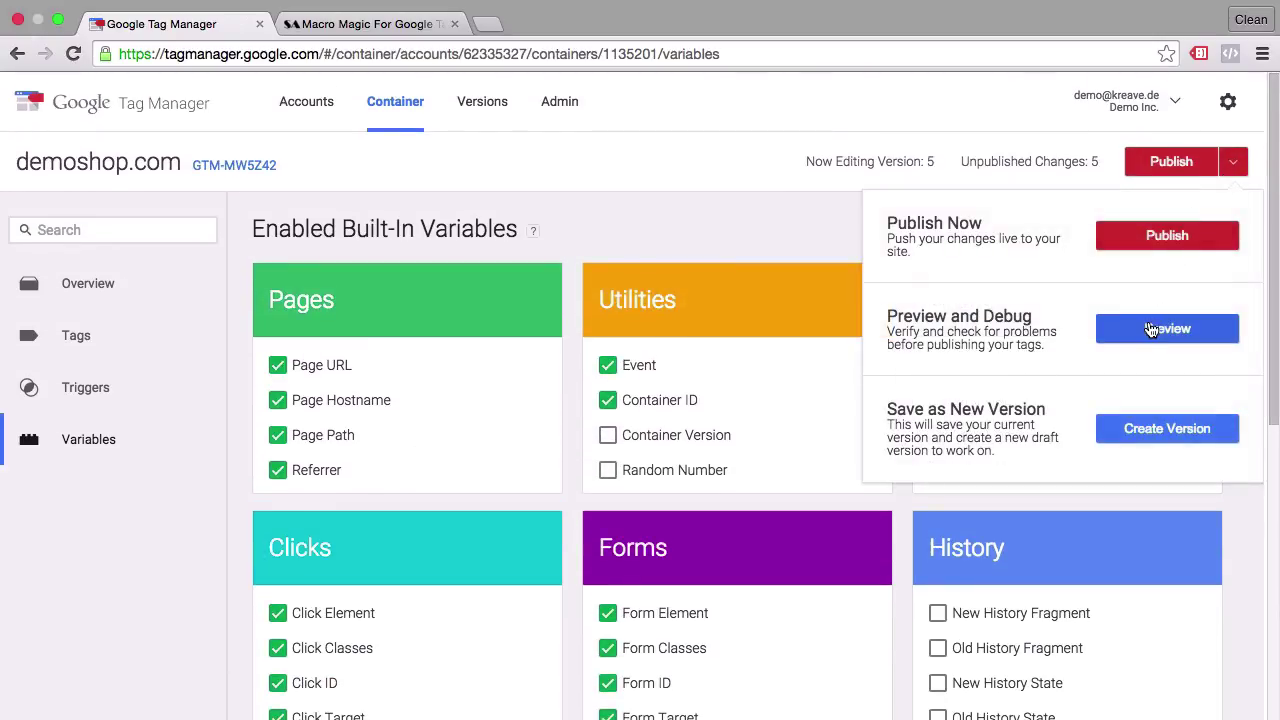
click(489, 24)
text(demoshop.com)
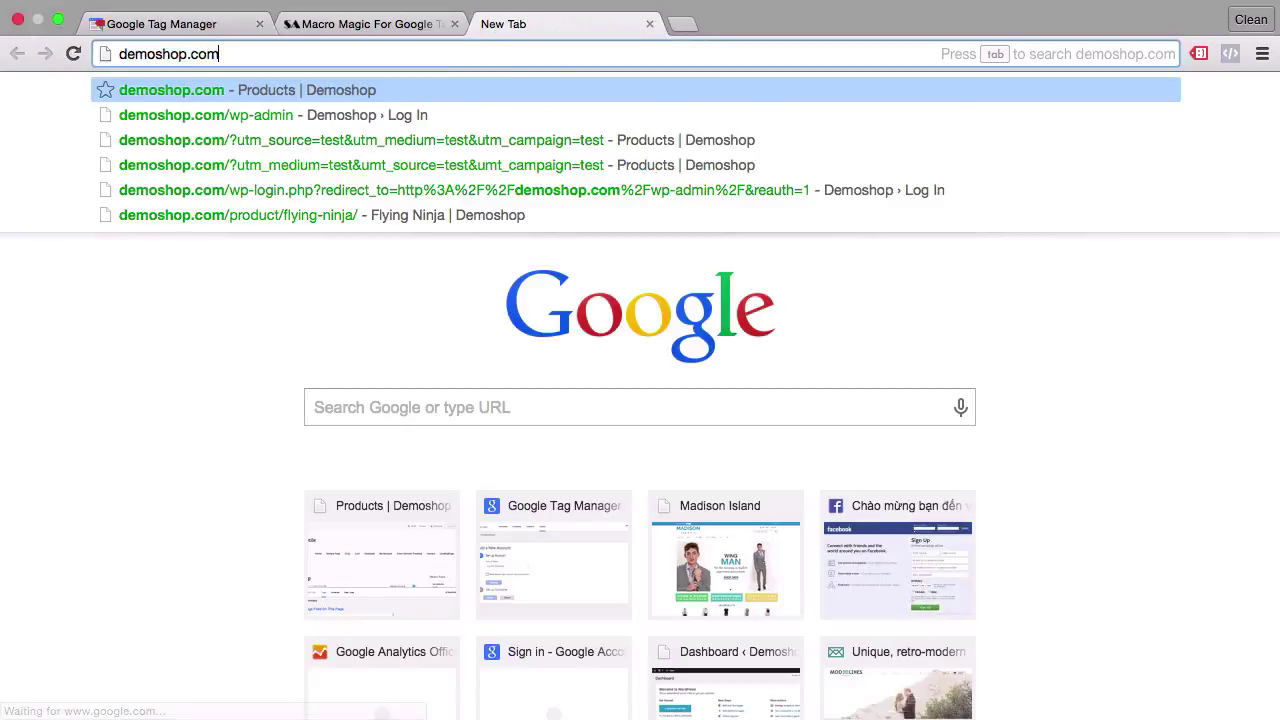
key(Return)
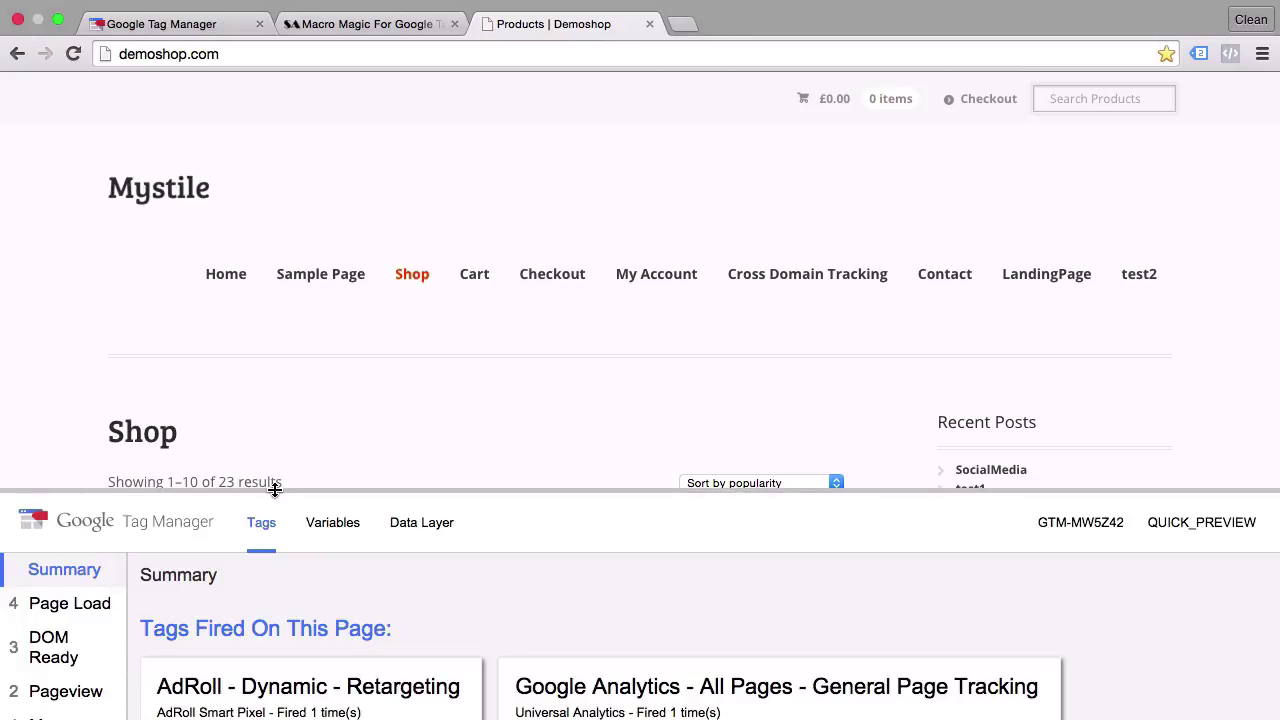
- Enlarge the debug pane and examine the time variable's value among the Pageview event's variables
drag(275, 489, 289, 292)
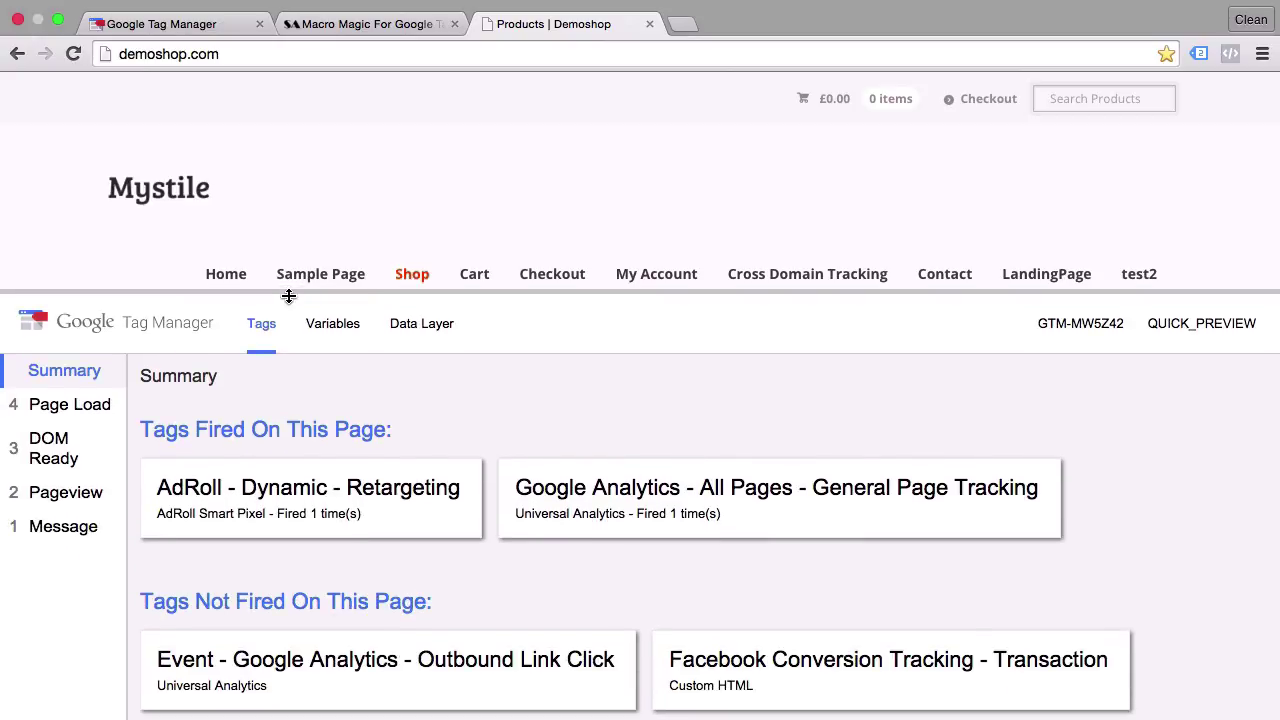
click(86, 503)
click(332, 325)
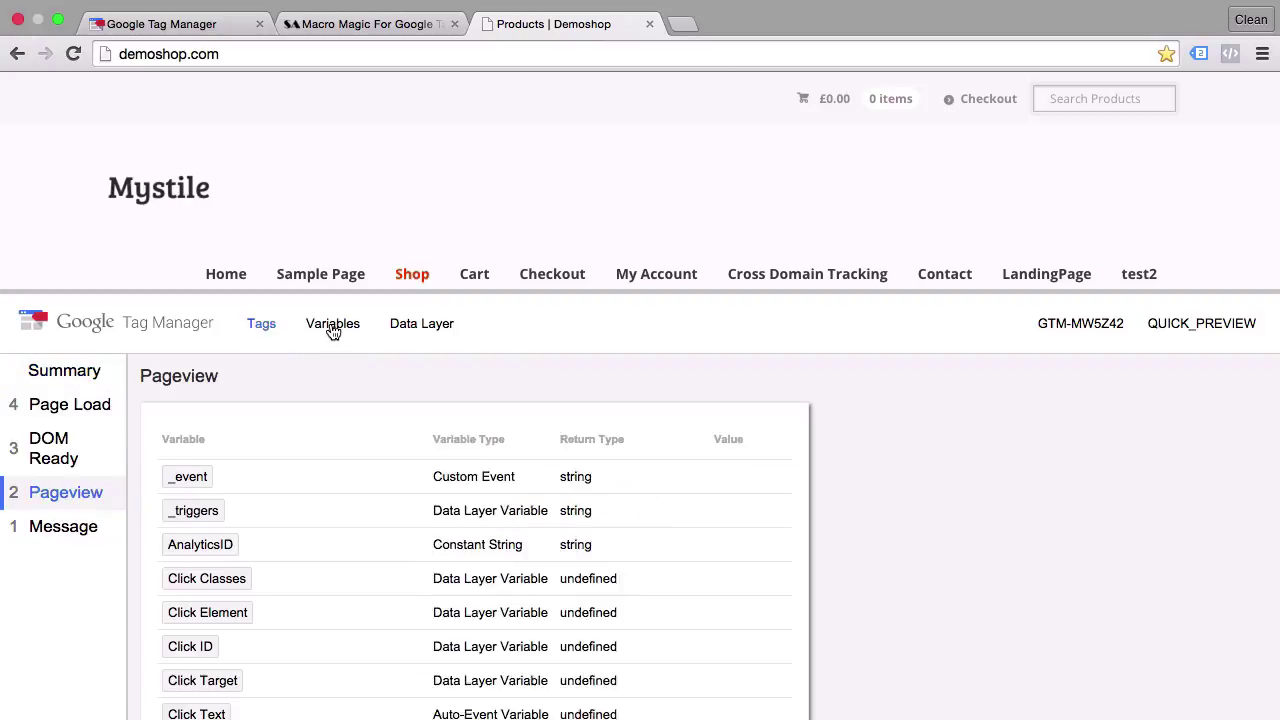
scroll(264, 475, down, 3)
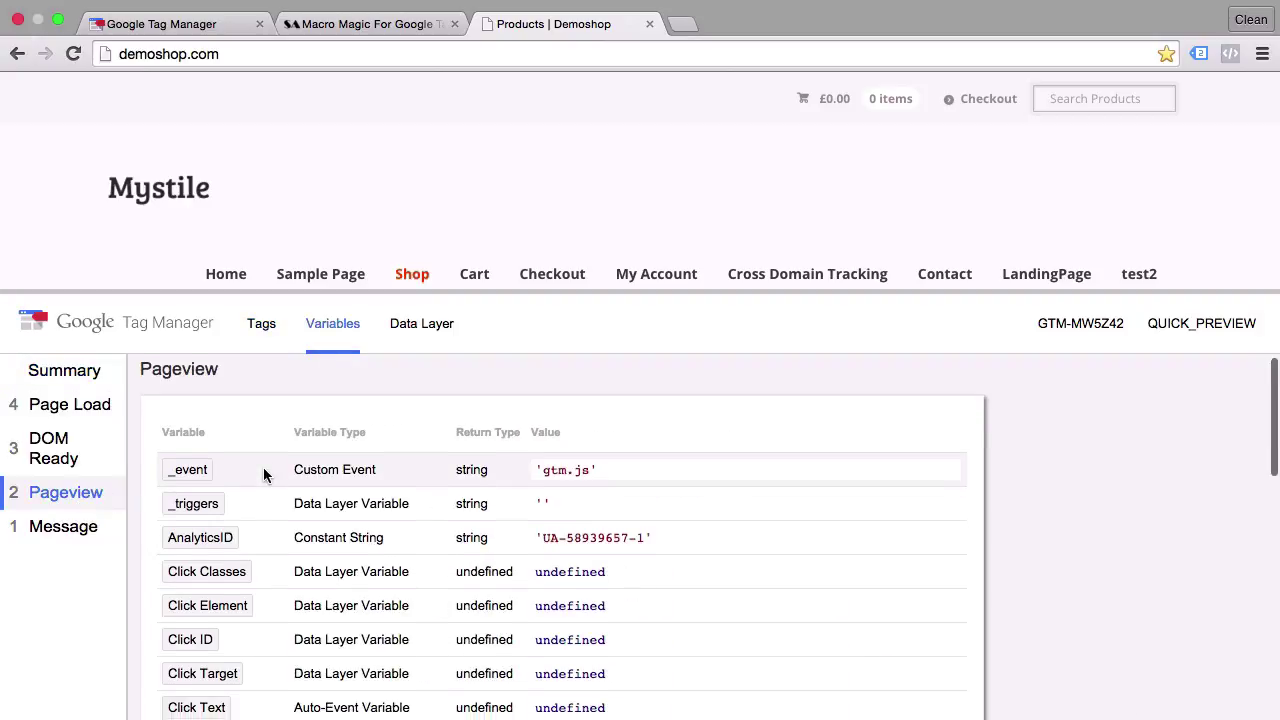
scroll(264, 475, down, 6)
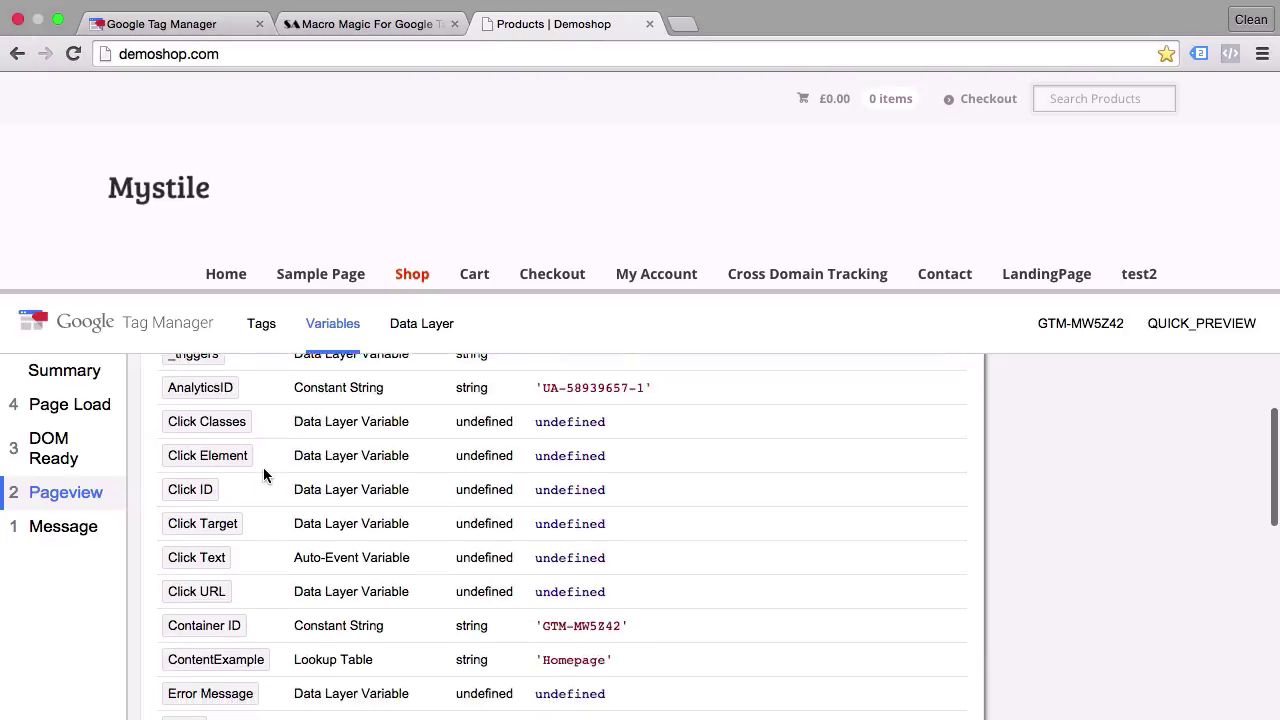
scroll(264, 476, down, 6)
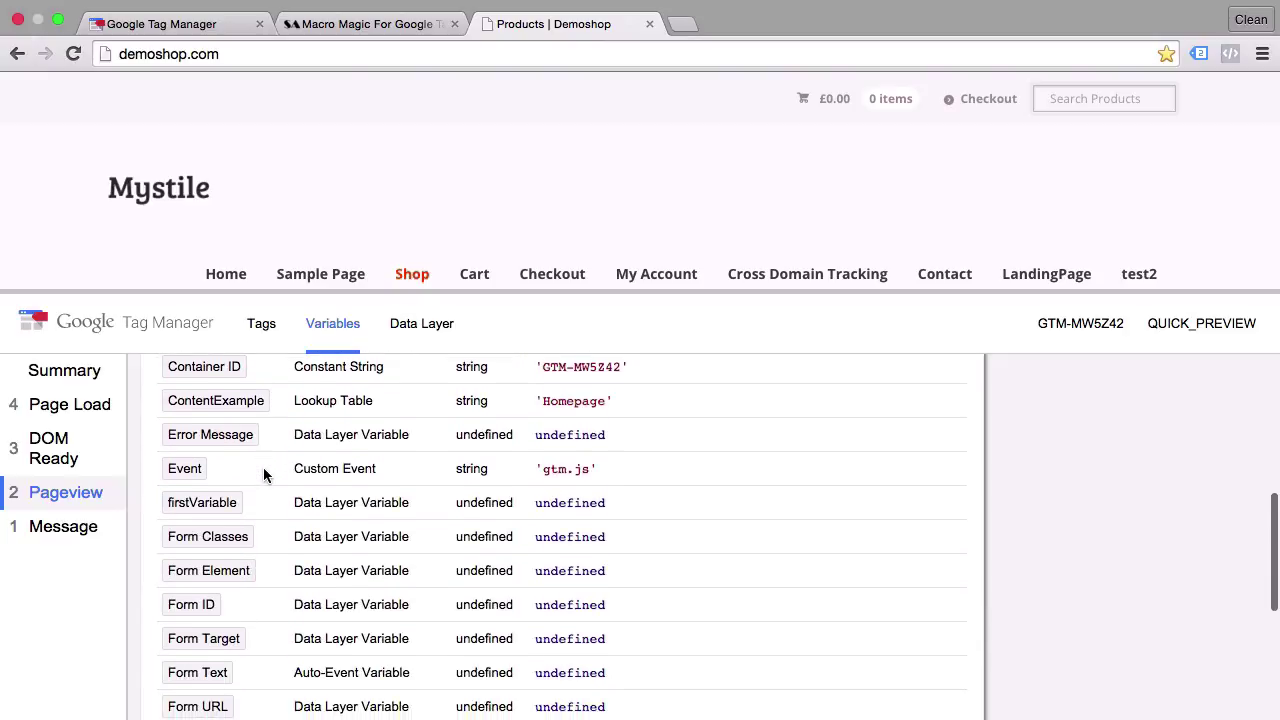
scroll(263, 467, down, 1)
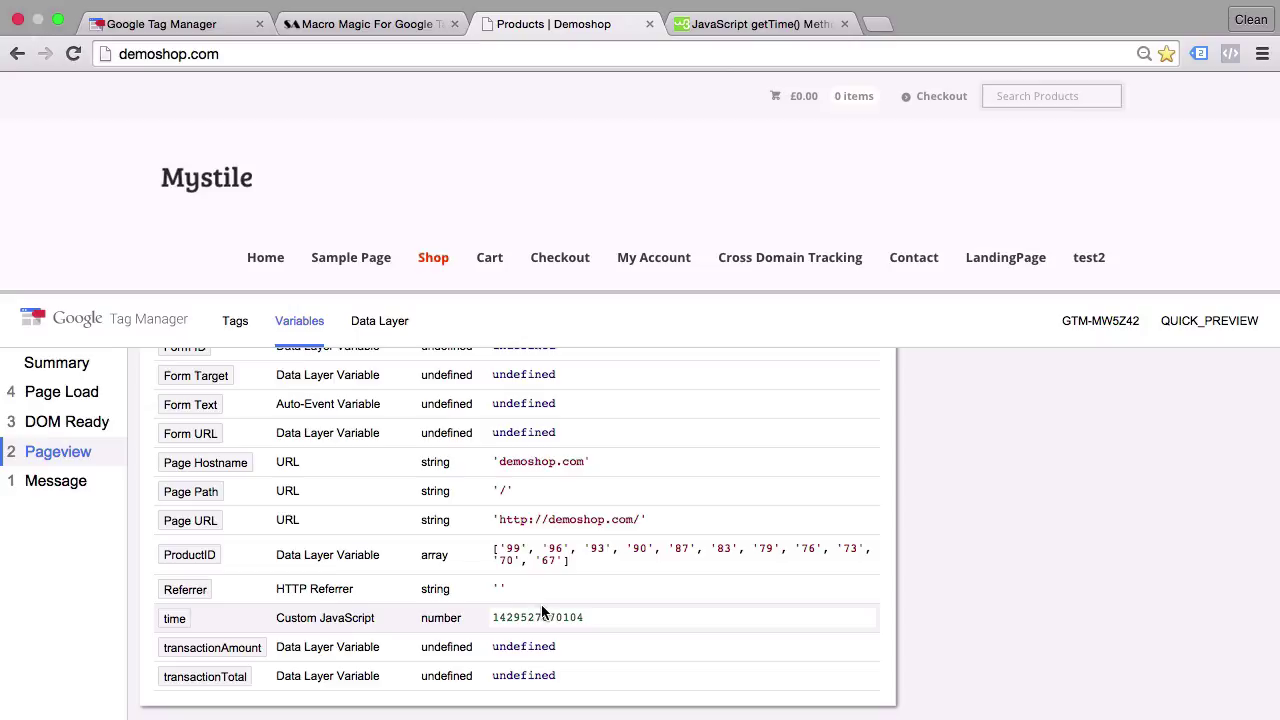
- Return to the Tag Manager variables list and open the time variable to review its function code
click(165, 24)
scroll(375, 455, down, 10)
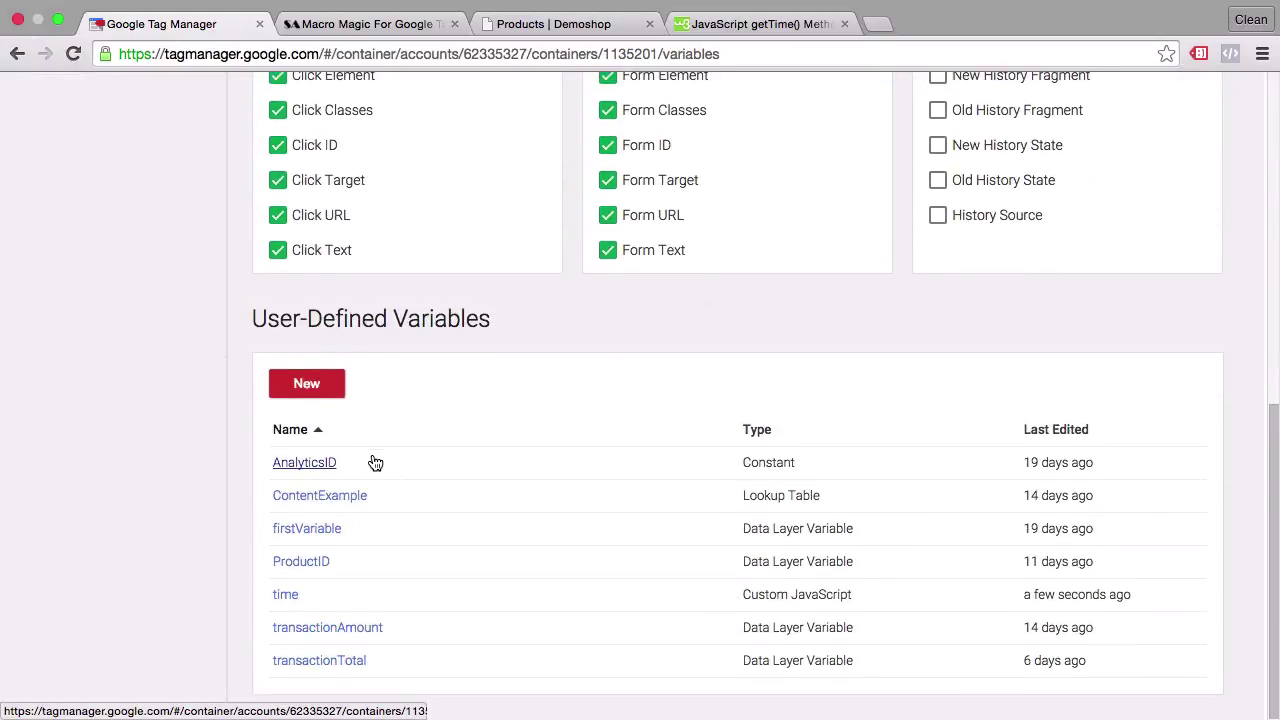
click(290, 603)
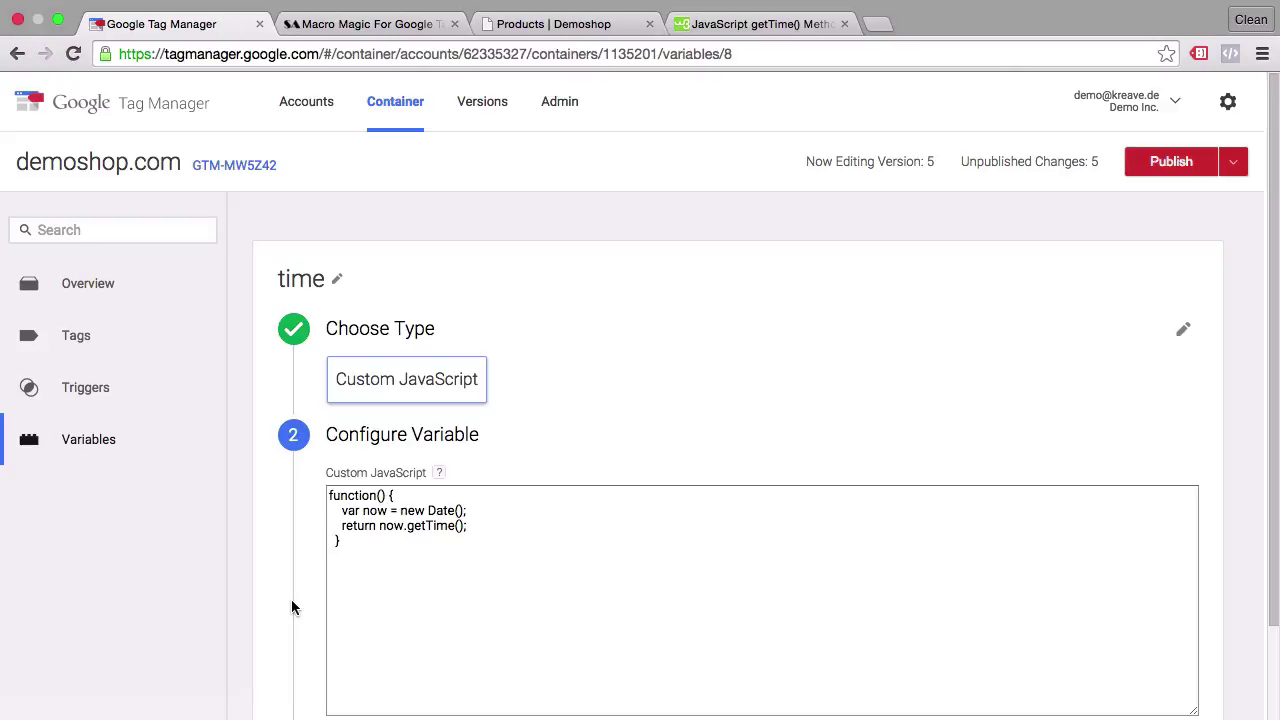
drag(330, 495, 367, 536)
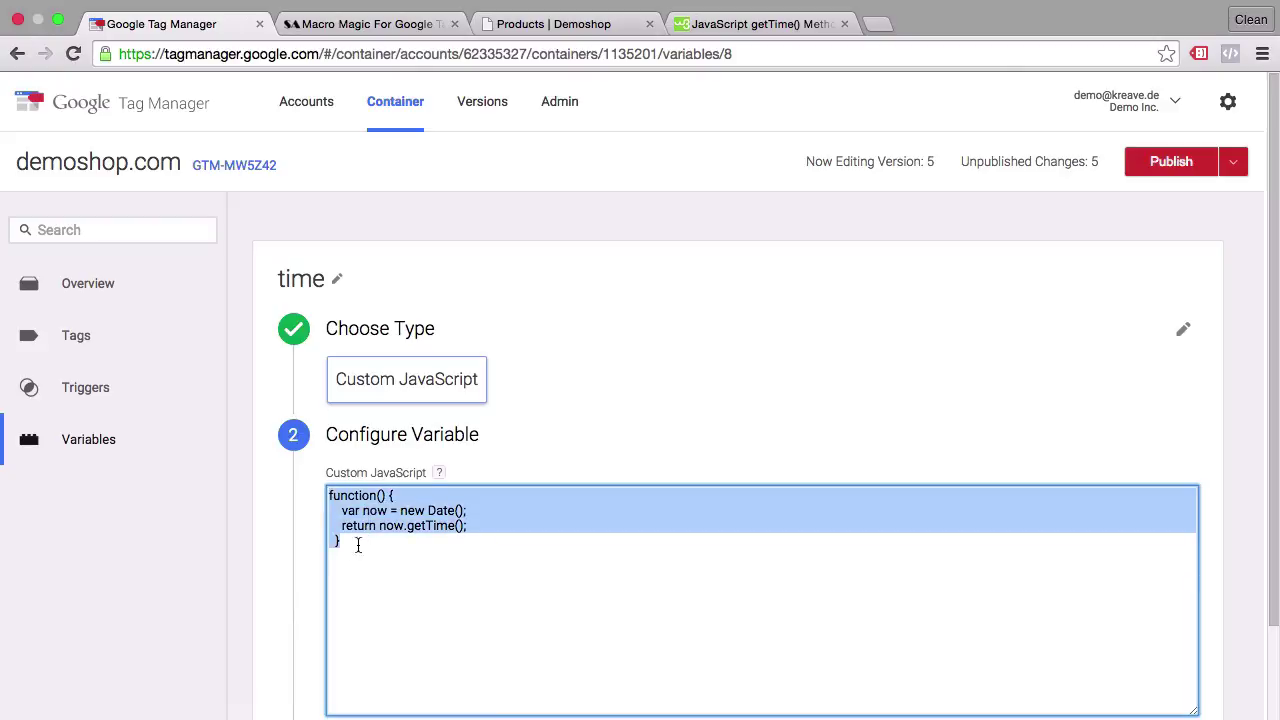
click(351, 551)
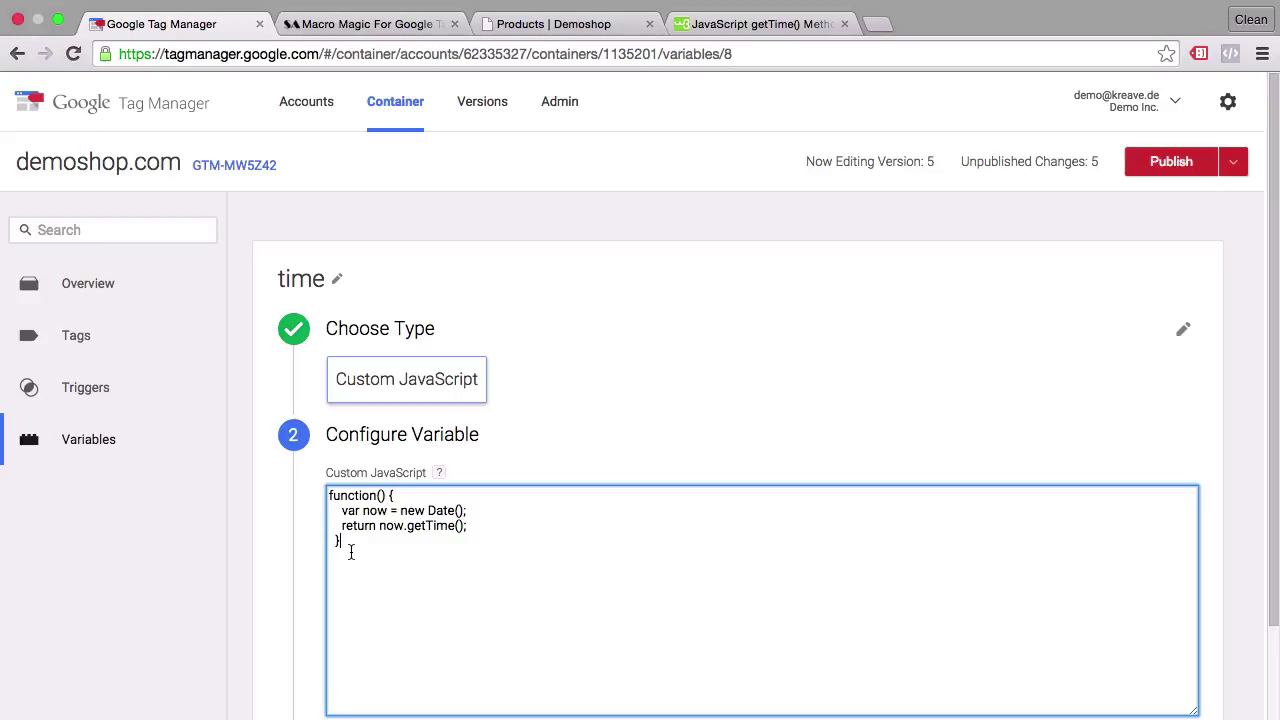
- Make the time variable's function return "test" instead of now.getTime() and delete the line declaring now
drag(341, 531, 379, 531)
drag(379, 525, 464, 525)
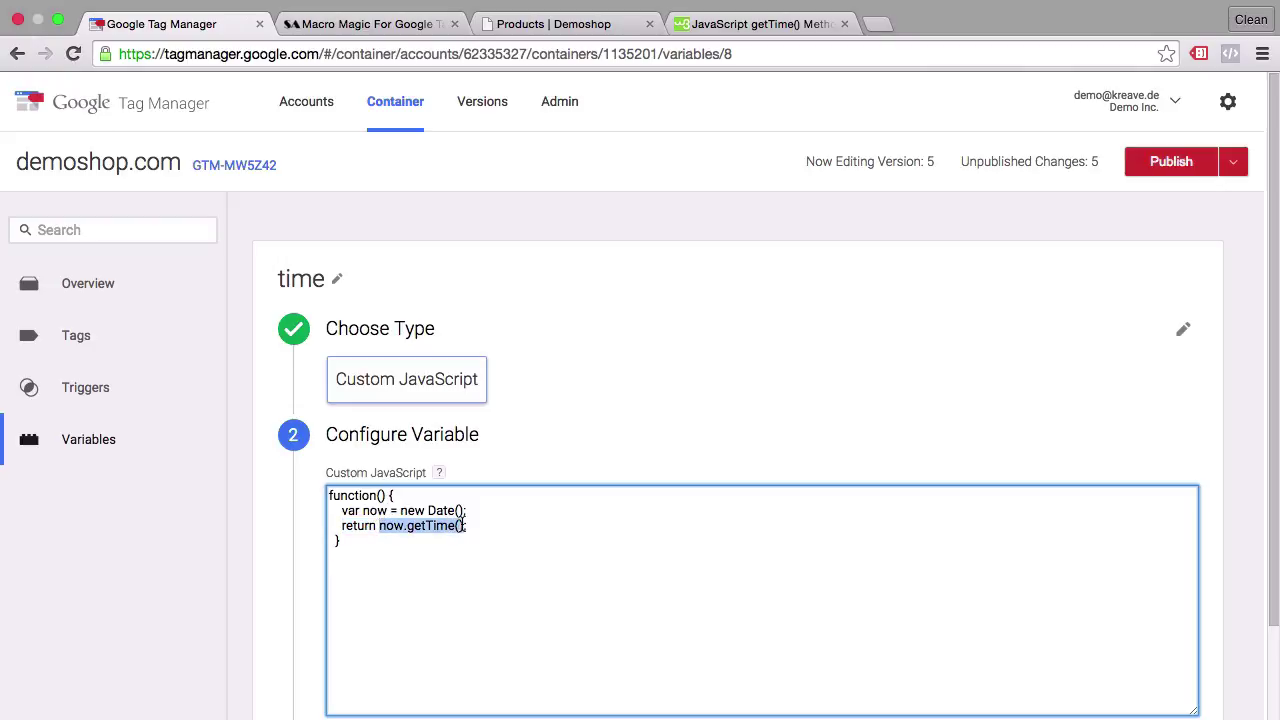
key(BackSpace)
text("")
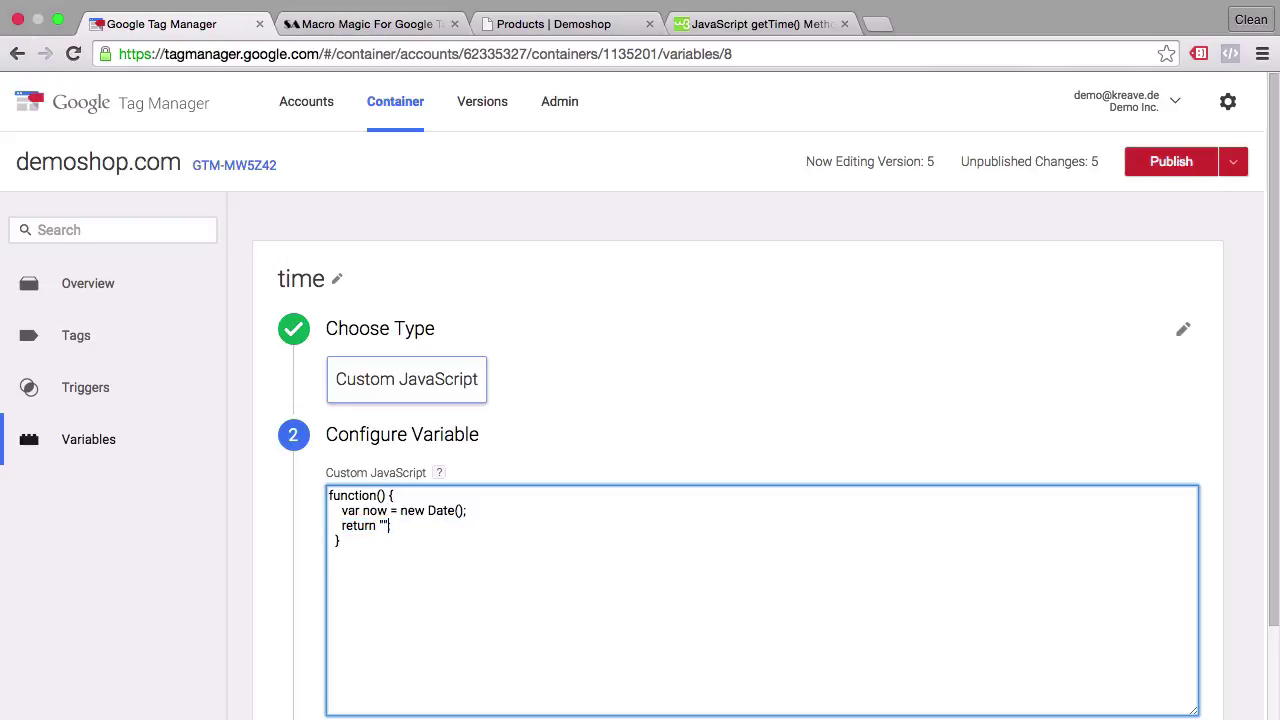
text(test)
drag(470, 512, 329, 505)
key(BackSpace)
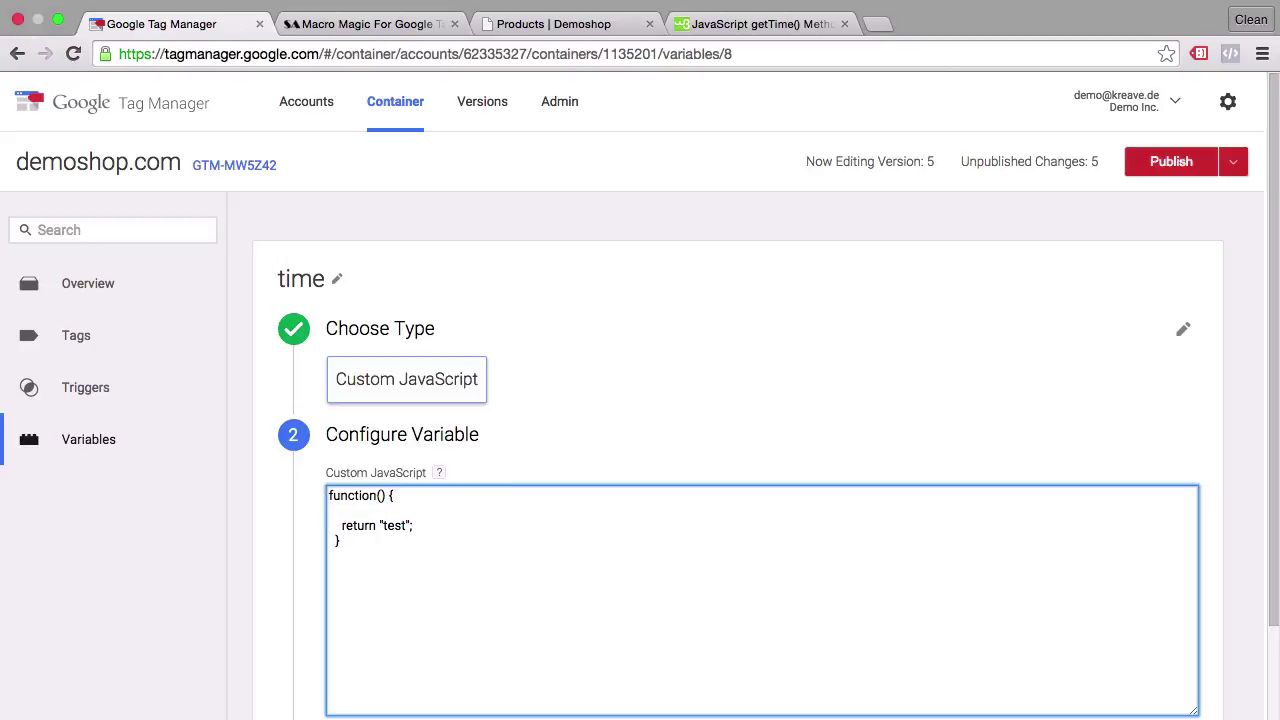
- Save the edited time variable and refresh the container's preview
scroll(281, 515, down, 2)
click(366, 660)
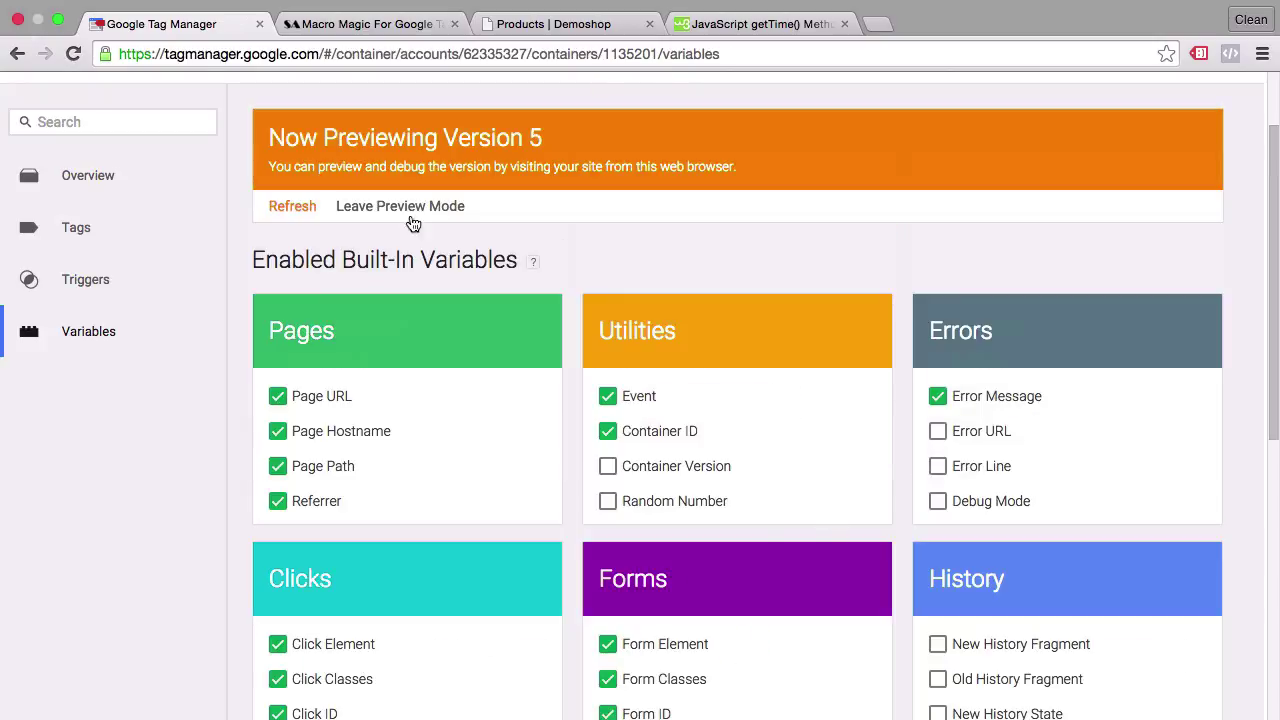
click(290, 208)
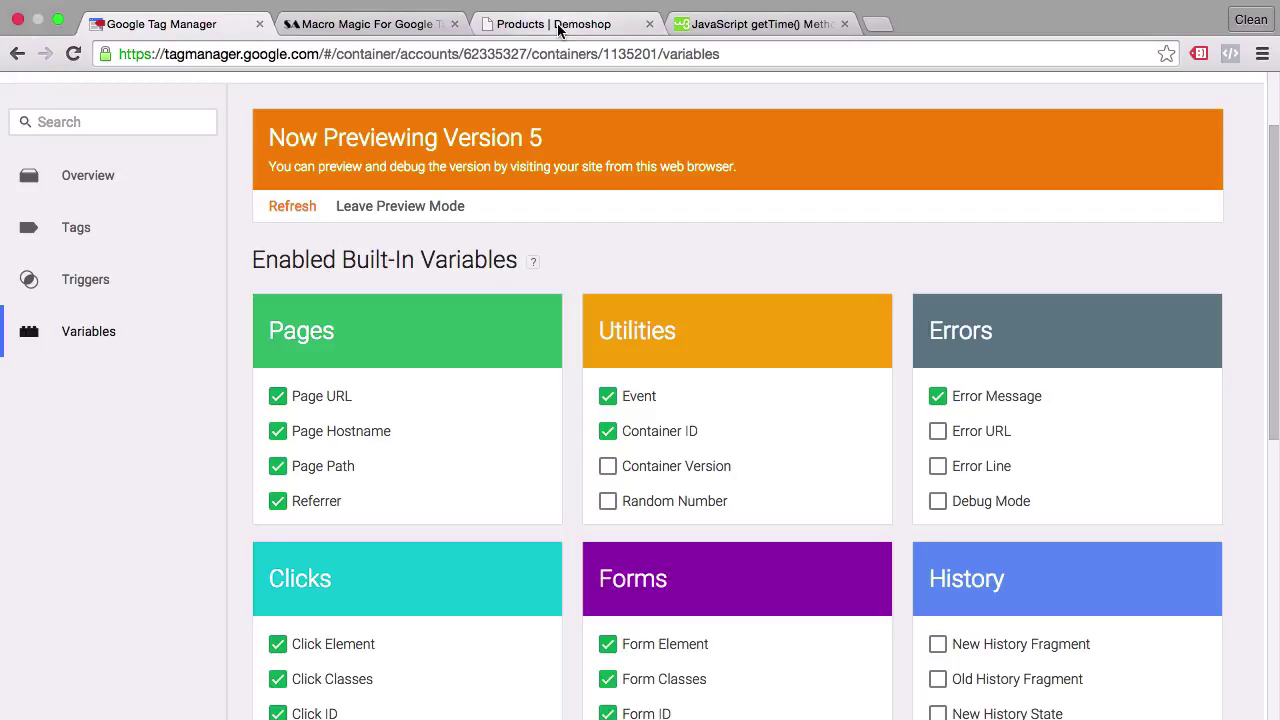
- Reload the demoshop.com page and check the time variable among the Pageview event's variables in the enlarged debug pane
click(560, 20)
click(73, 54)
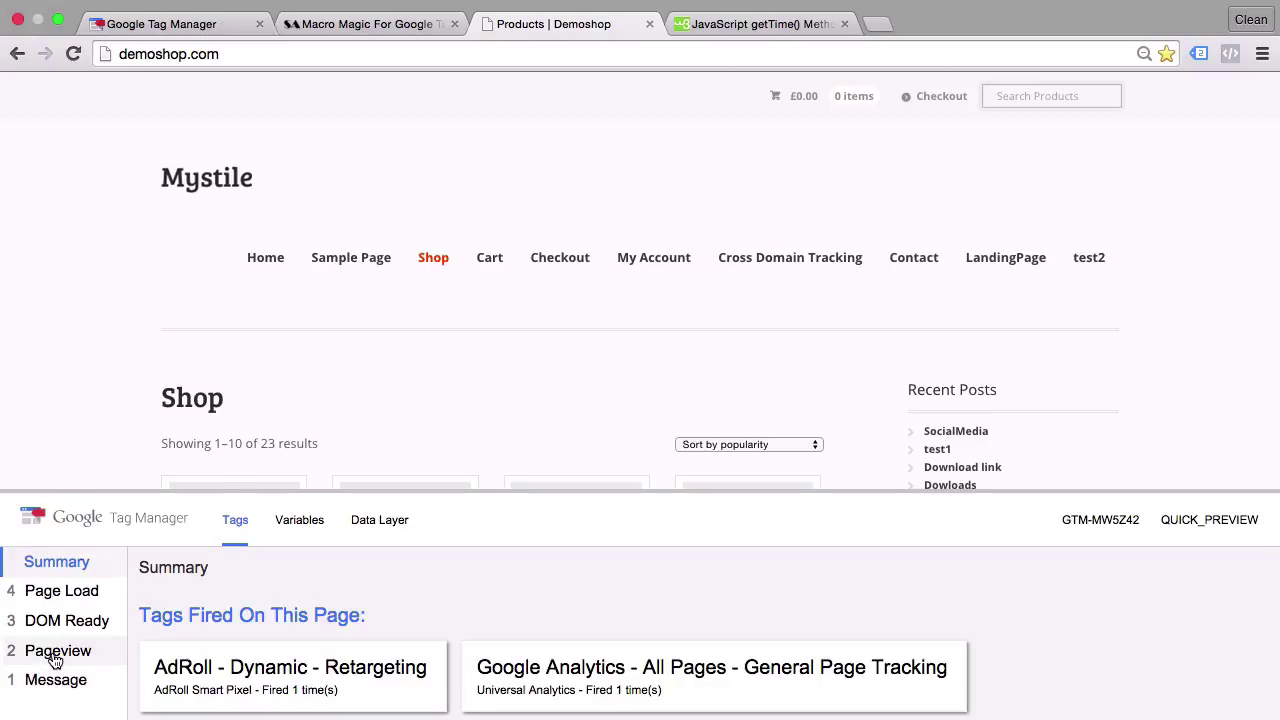
click(51, 655)
drag(108, 491, 265, 122)
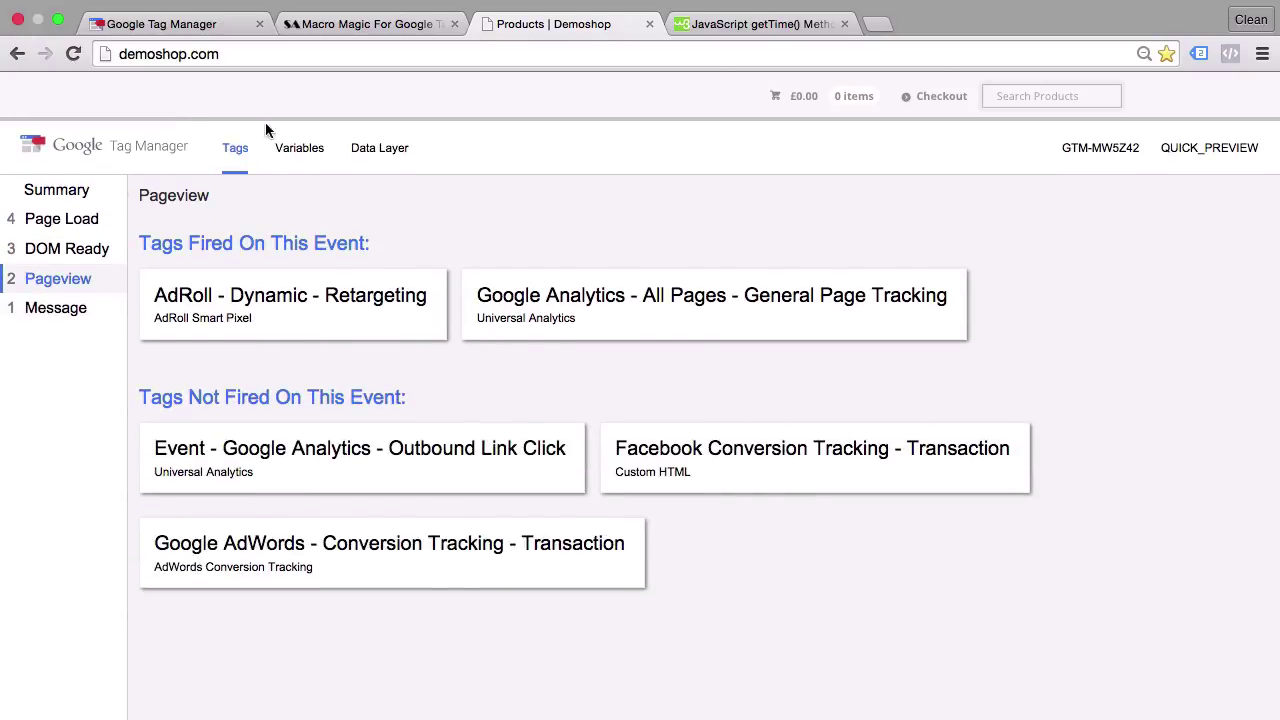
click(299, 147)
scroll(185, 628, down, 5)
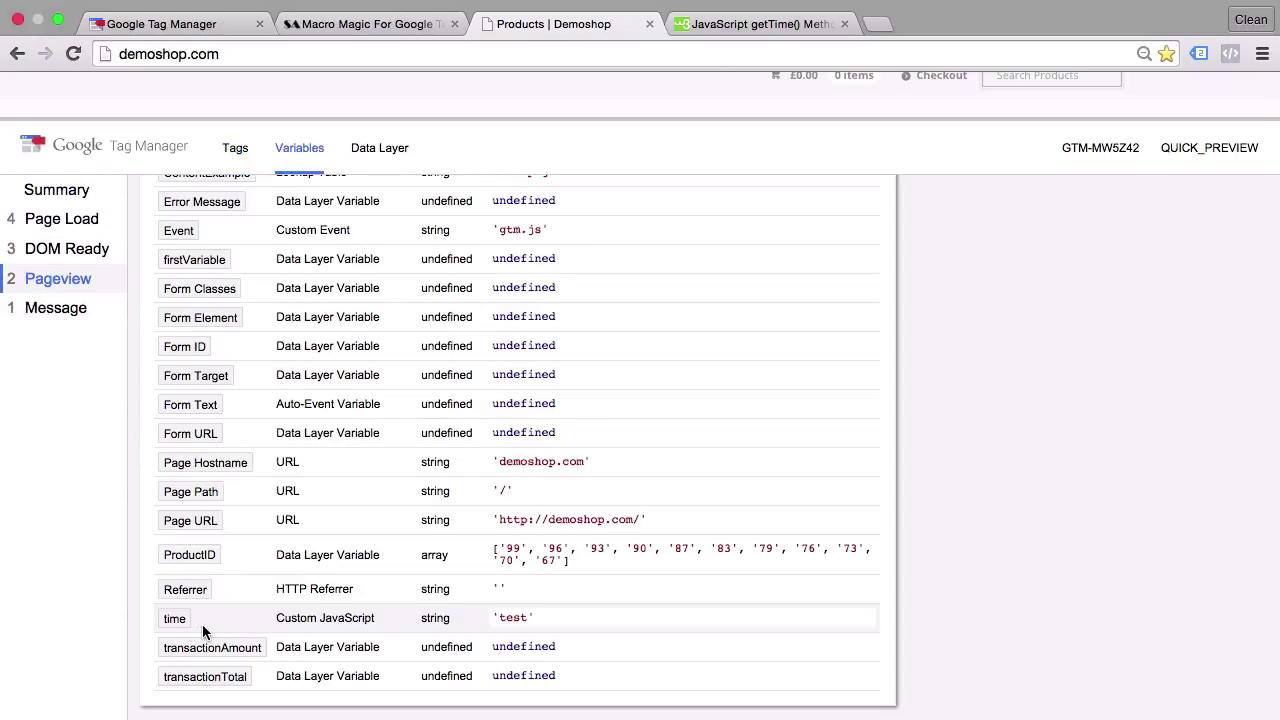
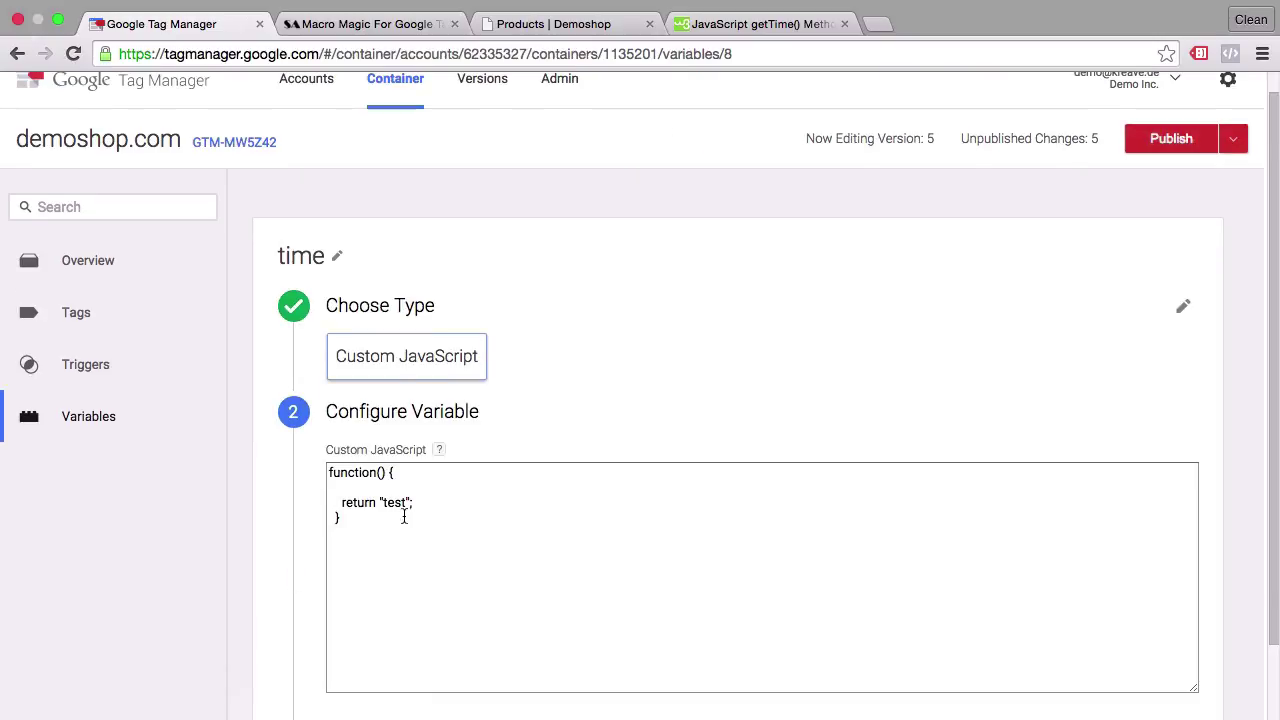
- Make the time variable's function return document.title instead of "test"
scroll(378, 502, down, 1)
click(378, 502)
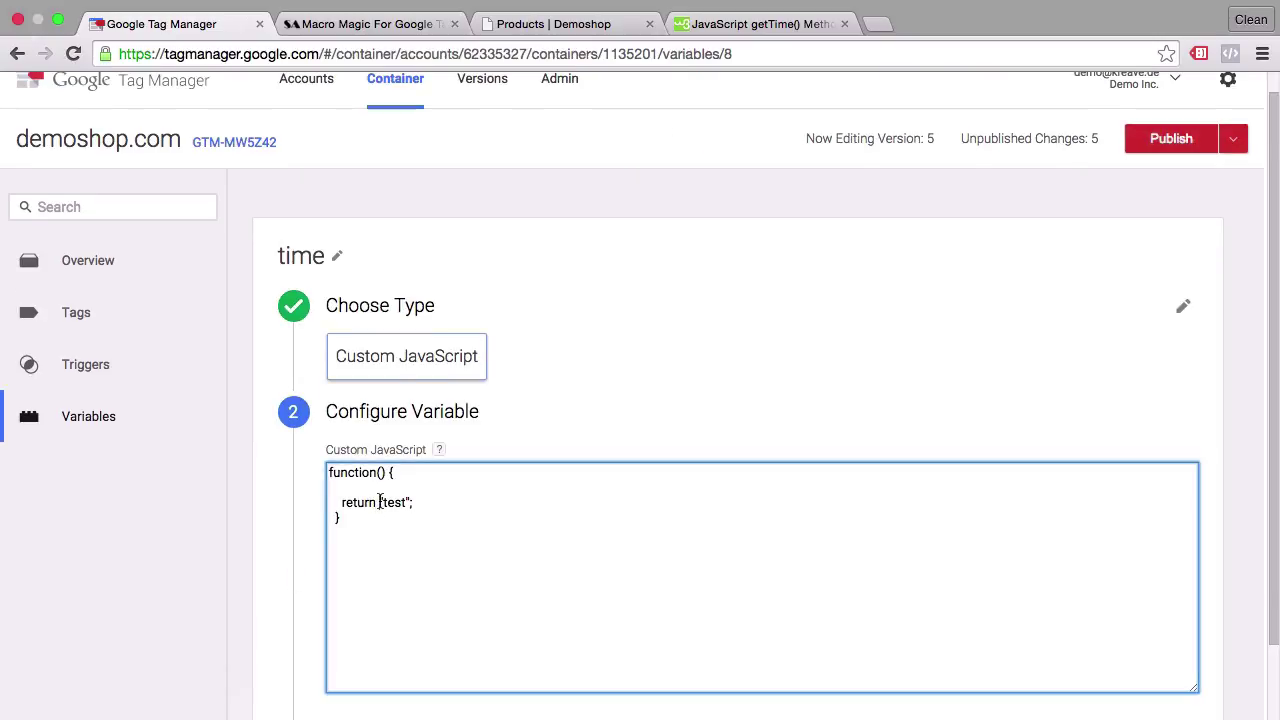
drag(379, 502, 410, 500)
text(document.title)
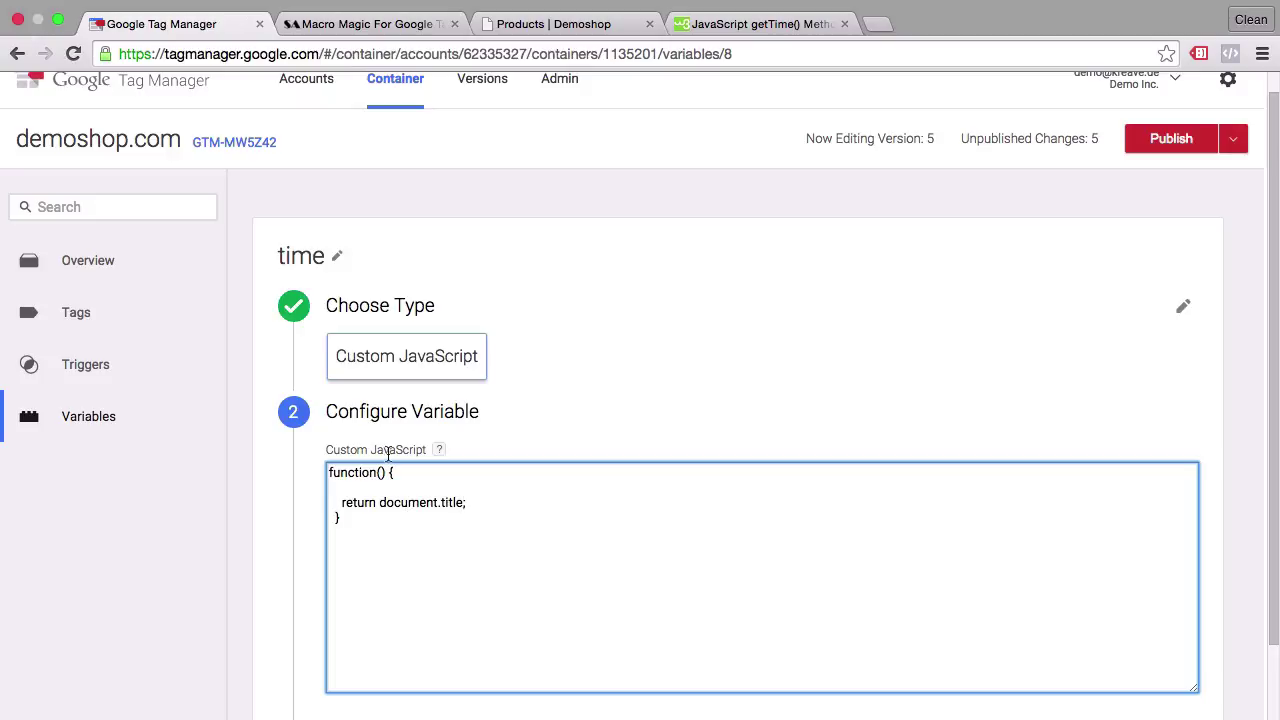
- Rename the time variable as document.title
click(303, 258)
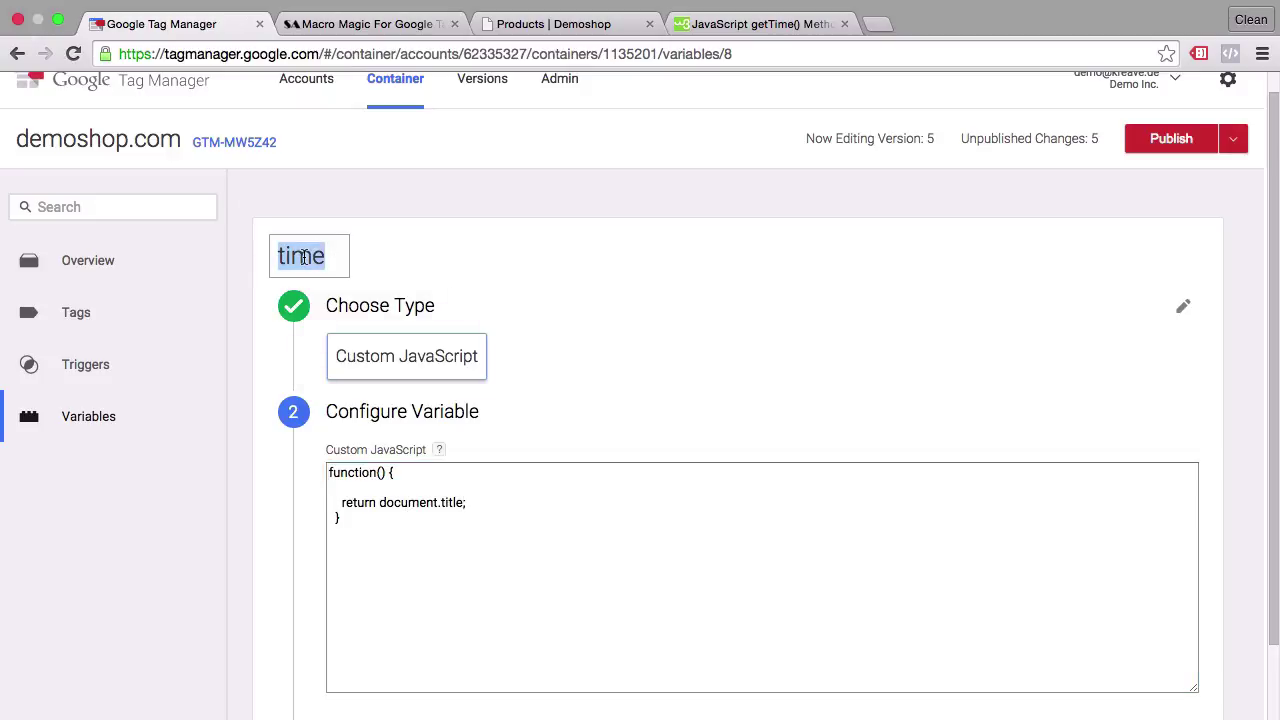
text(docum)
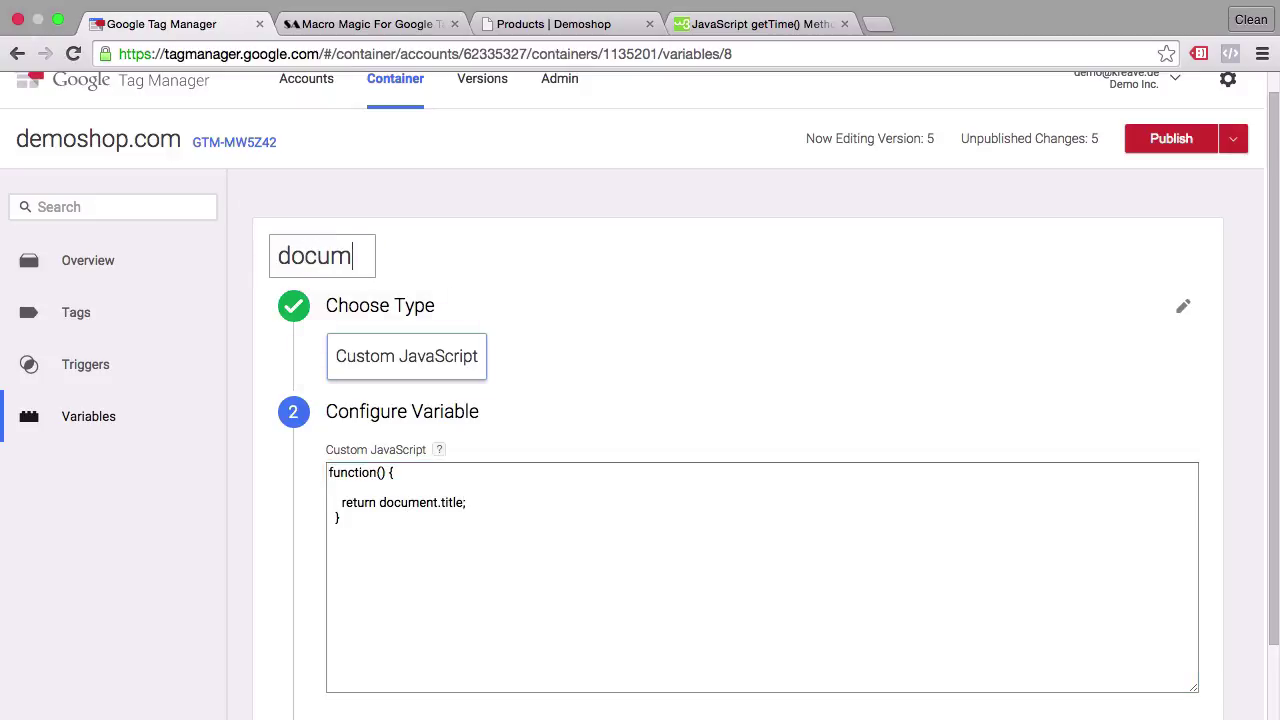
text(ent.title)
click(500, 388)
- Save the document.title variable and refresh the container's preview
scroll(500, 377, down, 2)
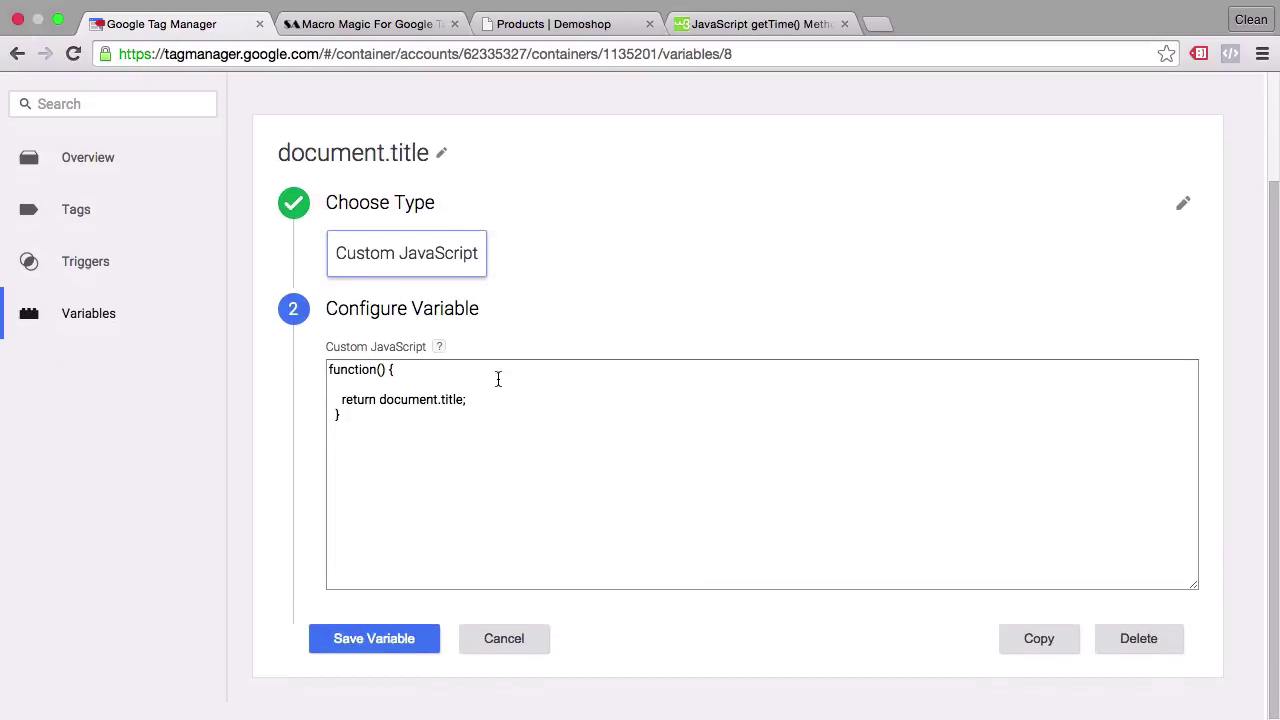
click(358, 664)
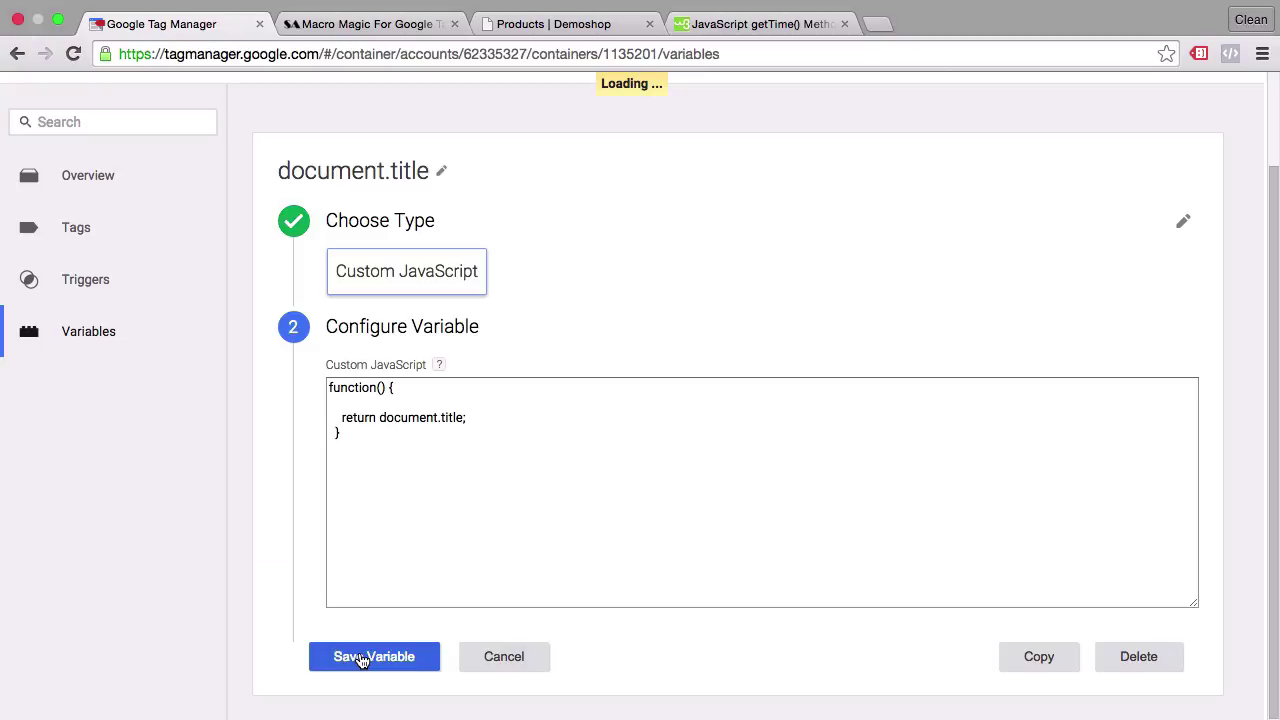
scroll(1108, 277, up, 1)
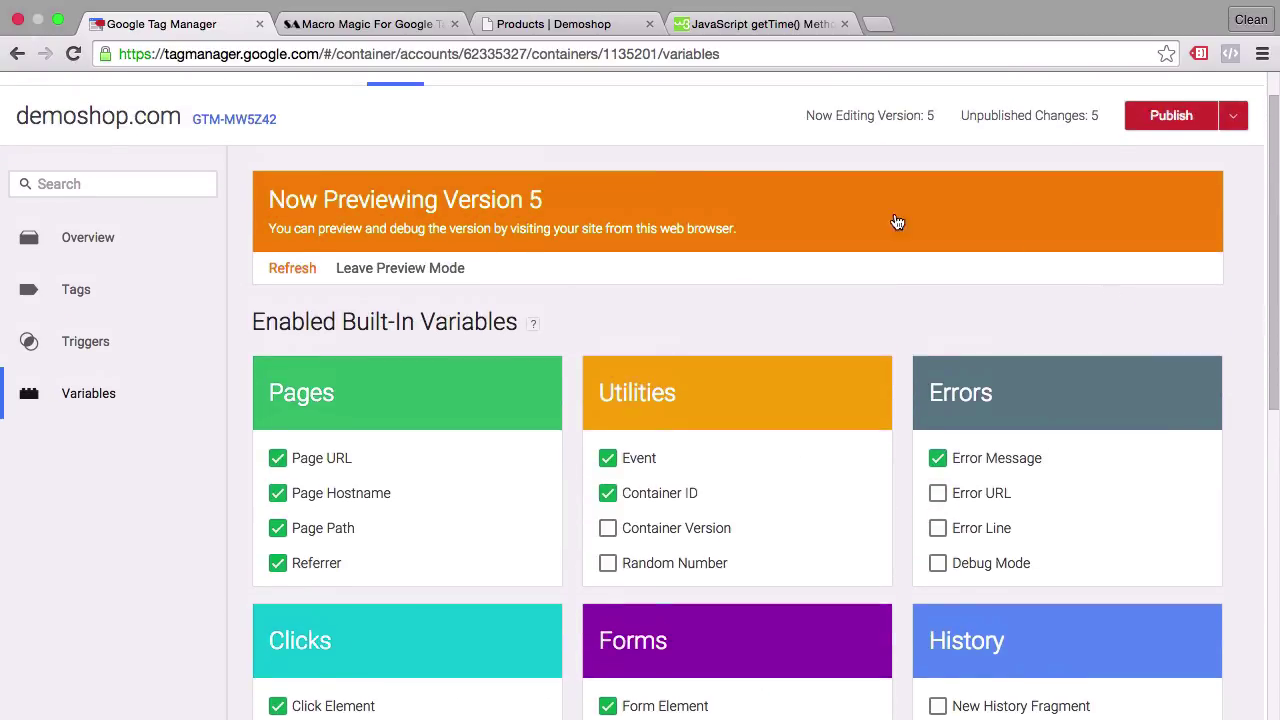
click(292, 268)
- Reload the demoshop.com page and check the document.title variable among the Pageview event's variables in the enlarged debug pane
click(560, 23)
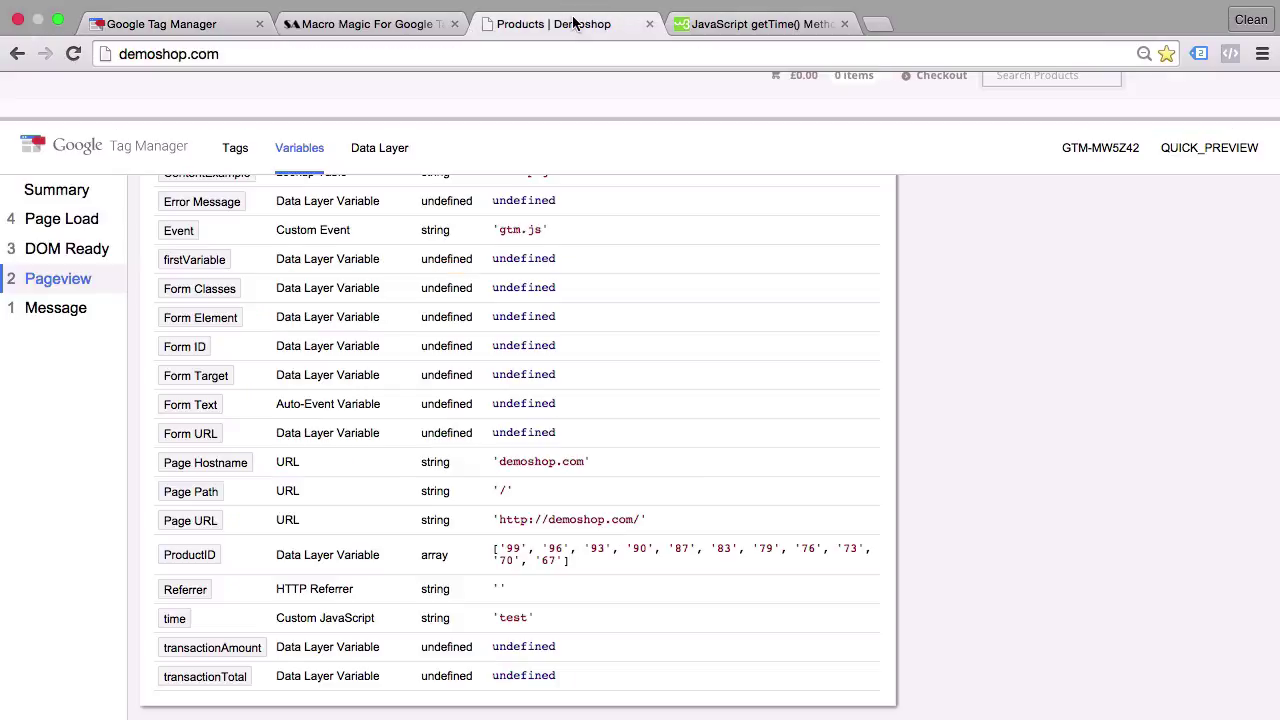
click(73, 54)
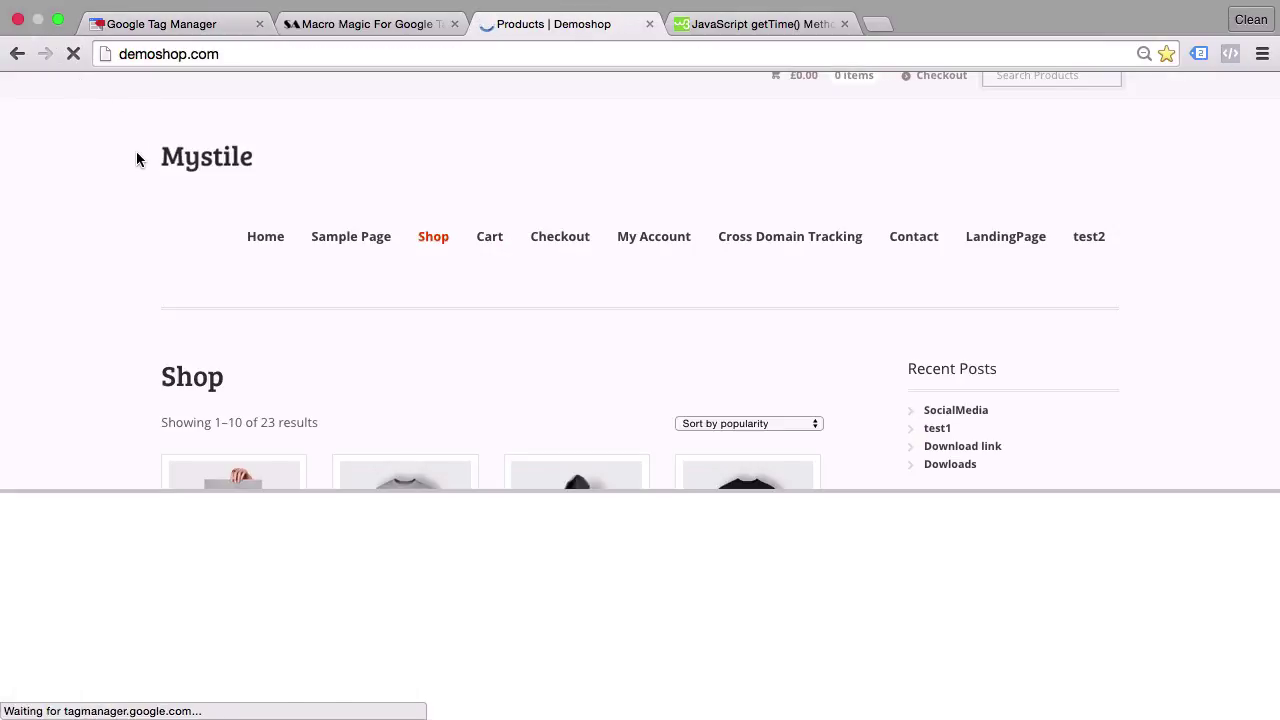
drag(80, 491, 105, 133)
click(52, 281)
click(314, 157)
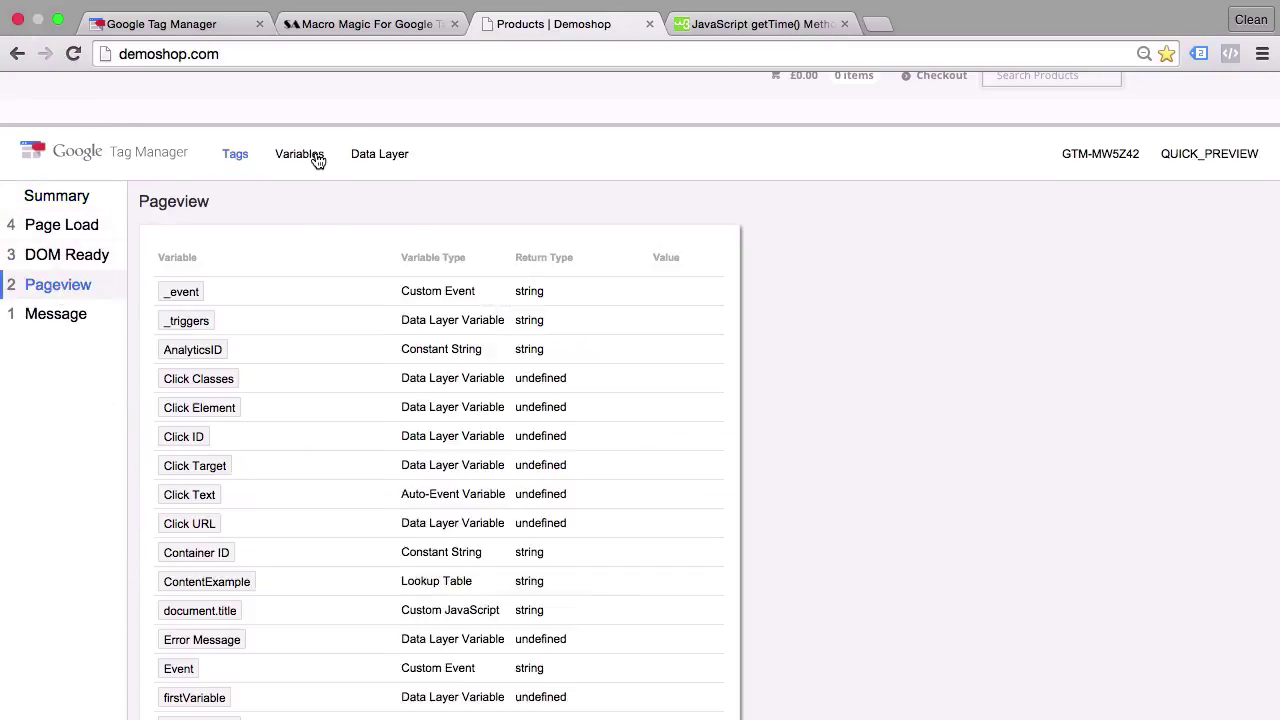
scroll(254, 391, down, 5)
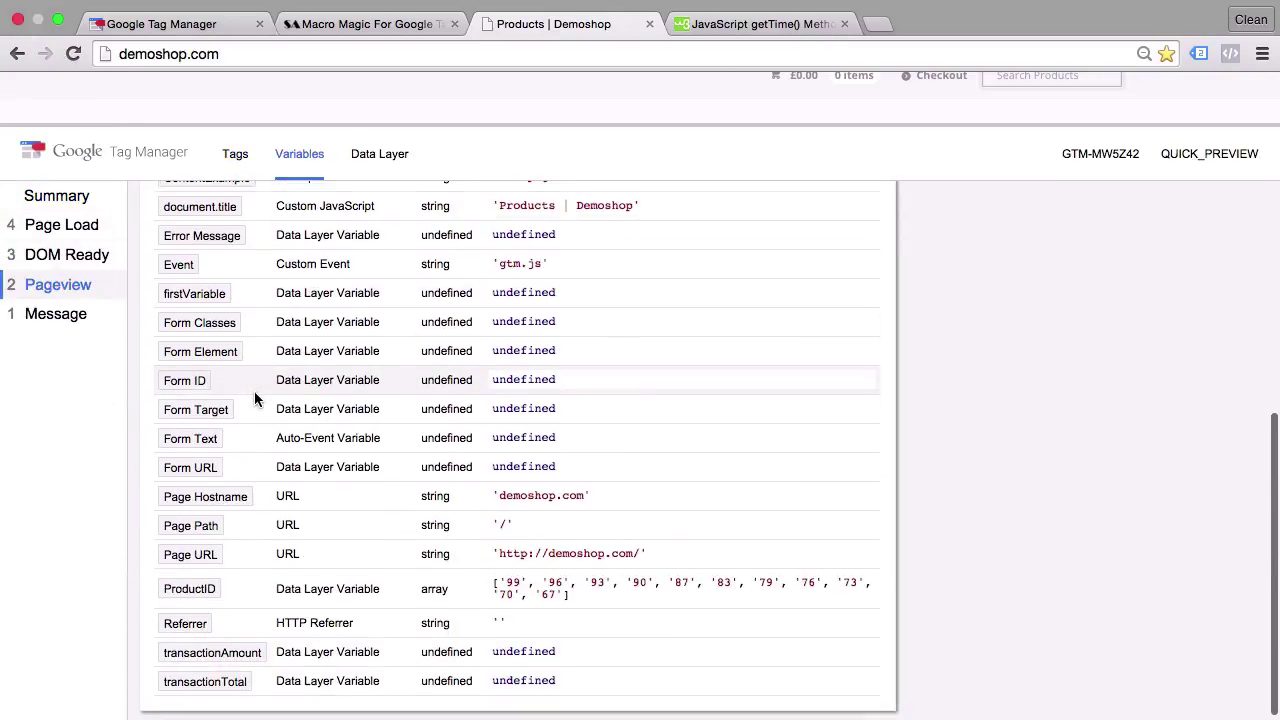
scroll(254, 393, up, 3)
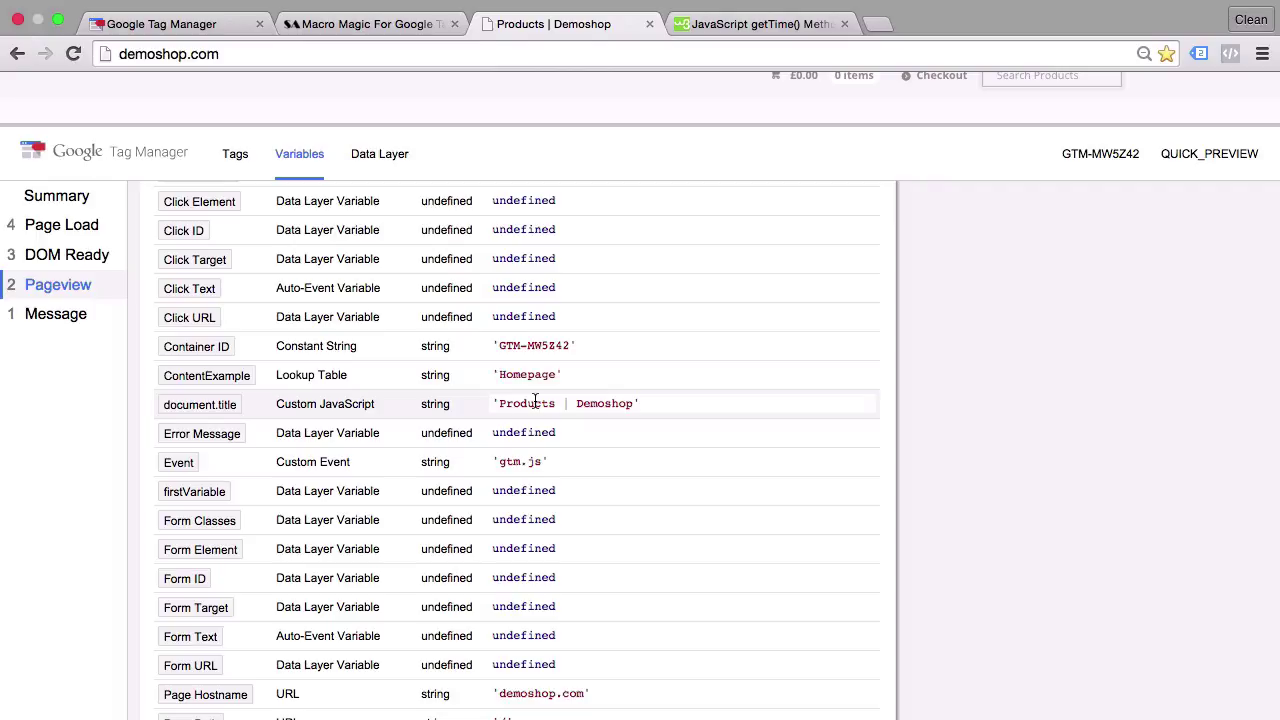
- Return to the Tag Manager variables list and start a new user-defined variable of type Custom JavaScript
click(180, 22)
scroll(312, 490, down, 10)
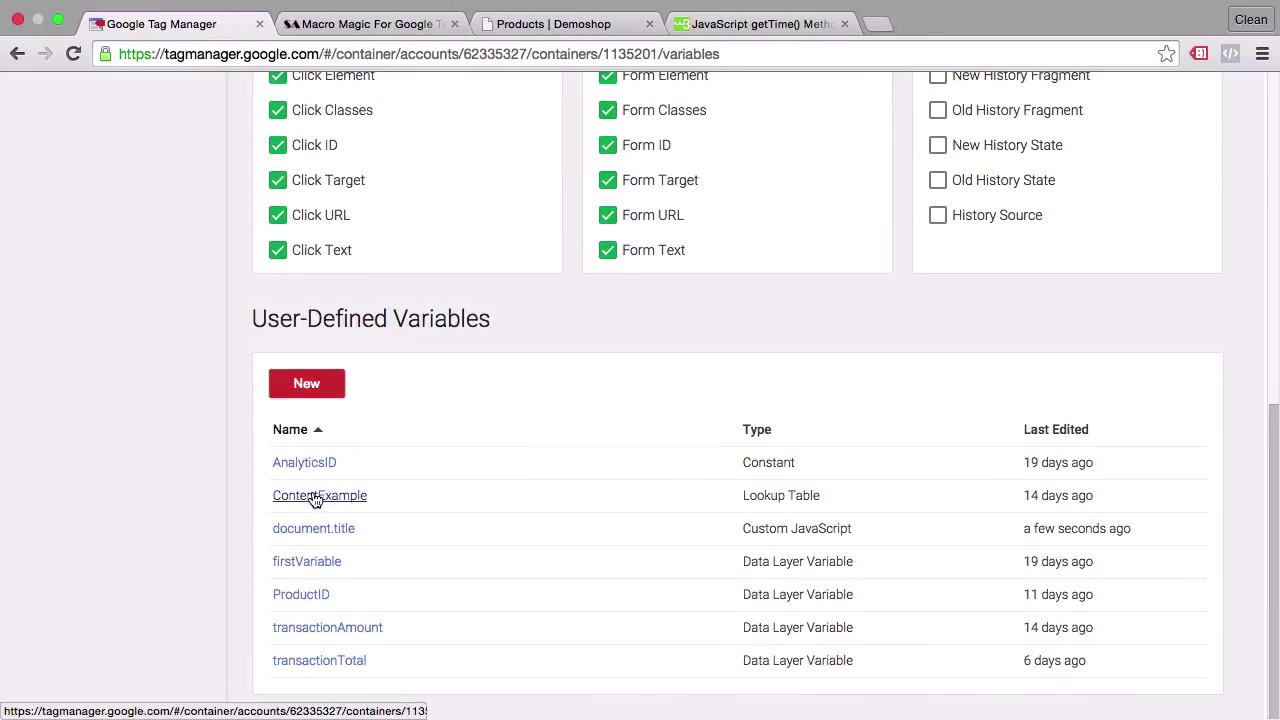
click(316, 385)
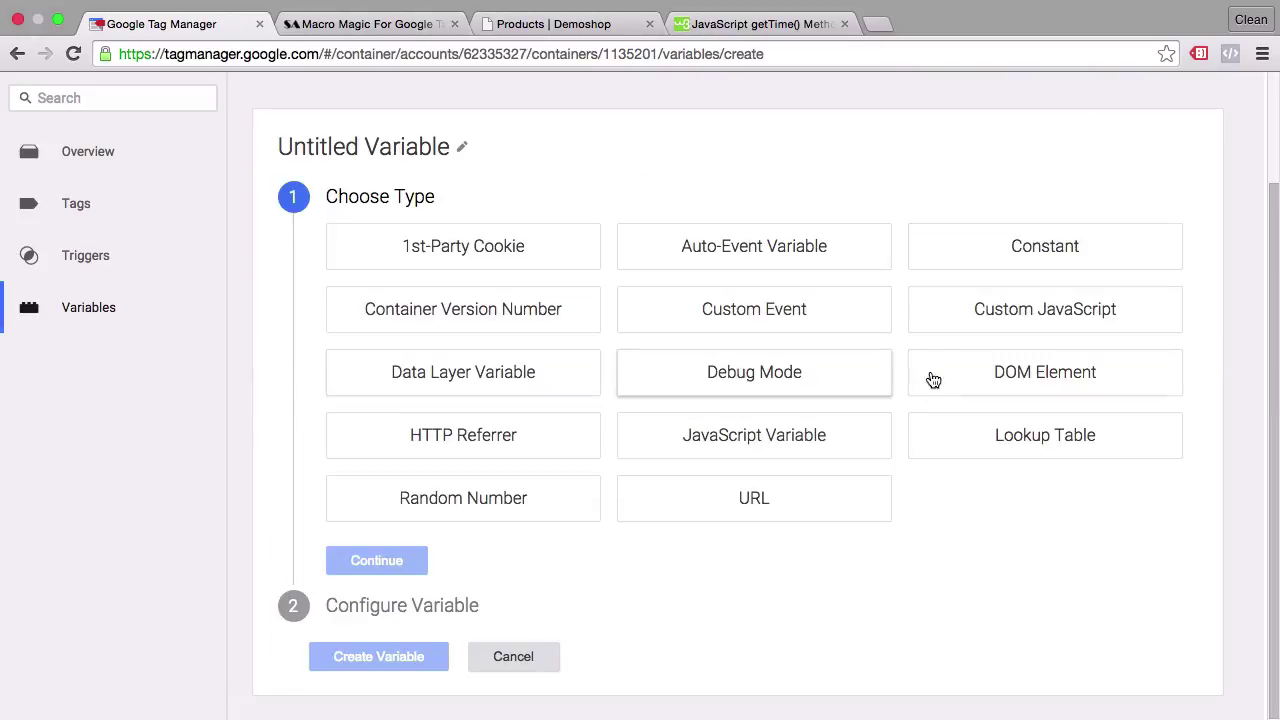
click(983, 309)
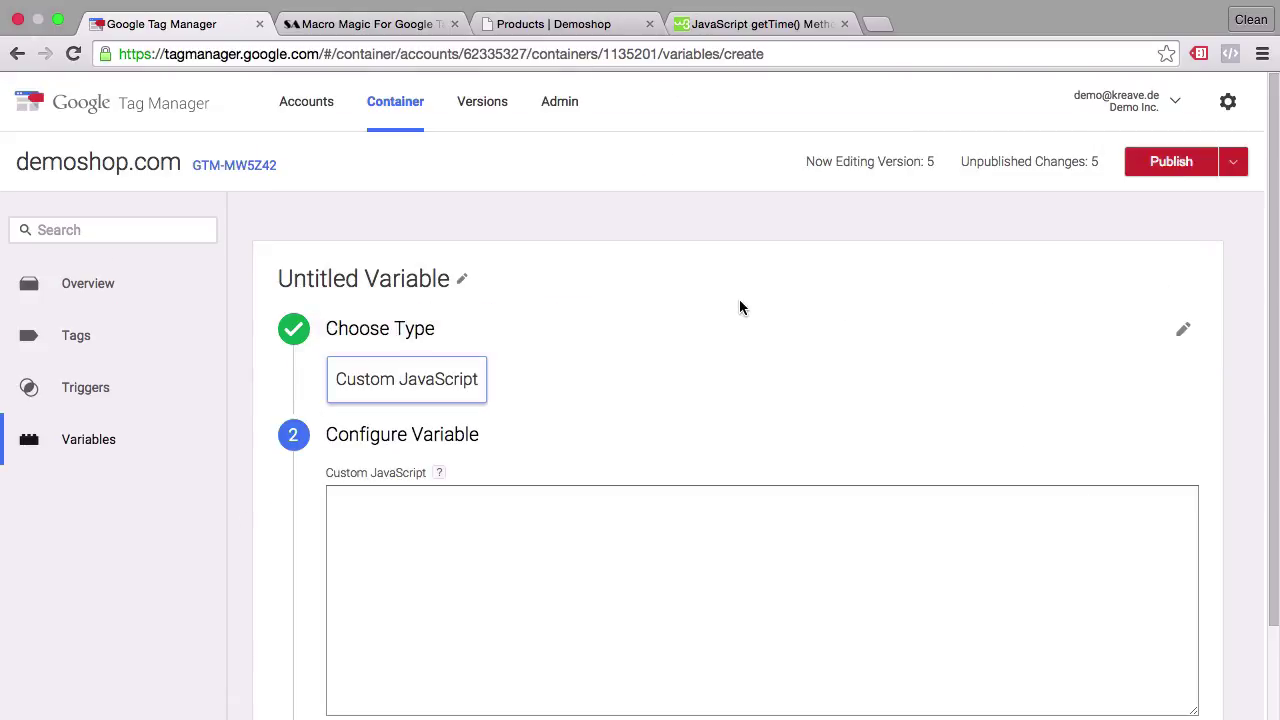
scroll(740, 307, down, 1)
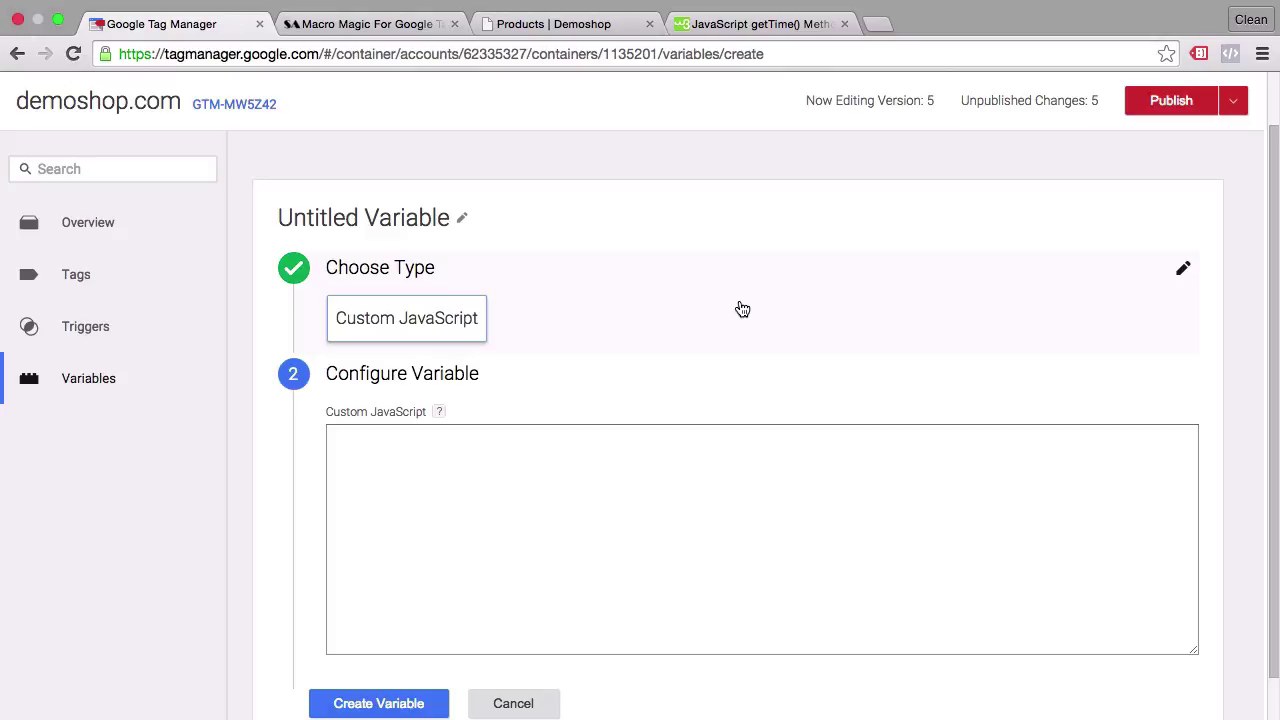
- Enter a function that tries to return the 'clientId' of tracker ga.getAll()[0], and on error logs "Error fetching clientId" and returns "n/a"
click(477, 497)
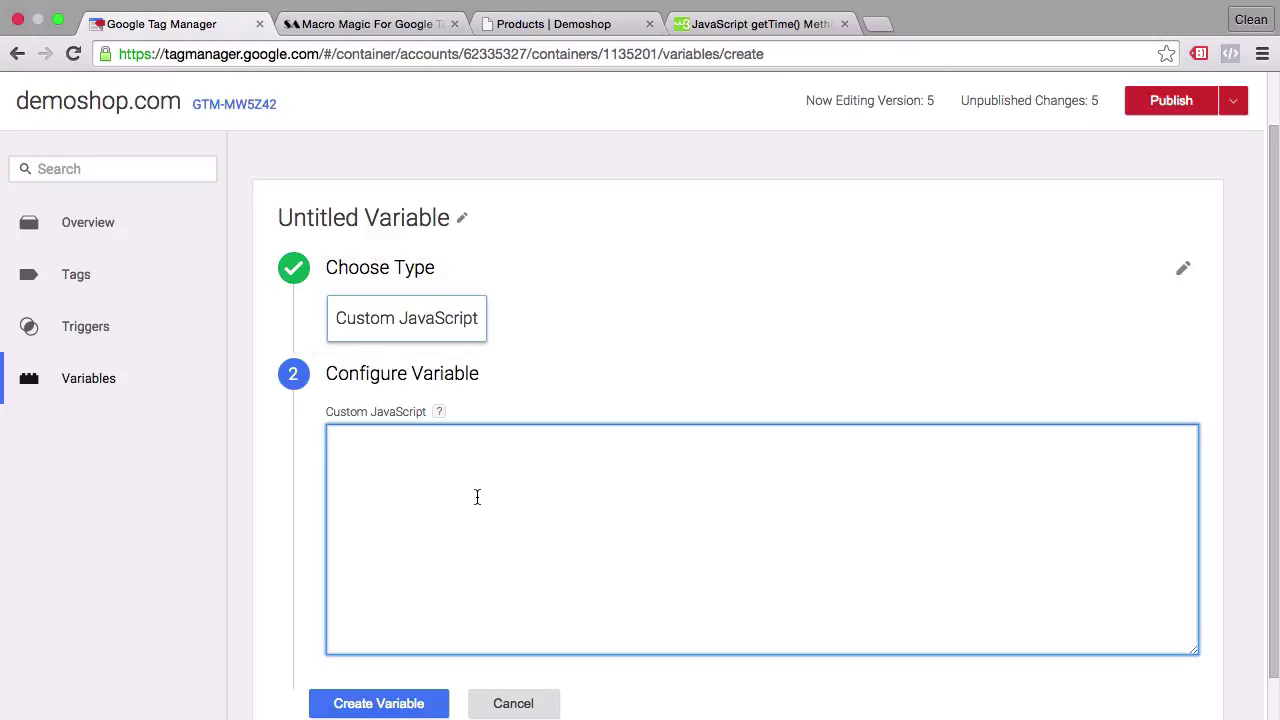
key(super+minus)
text(.get('client)
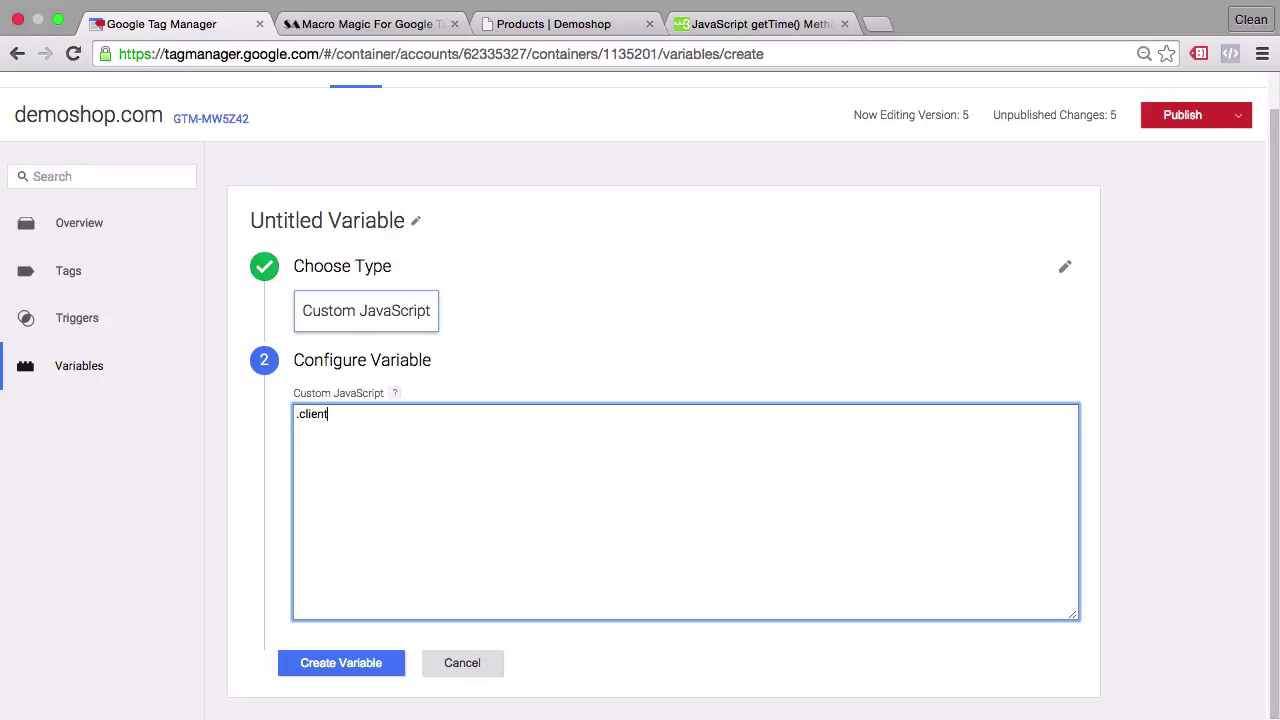
text(Id)
key(super+a)
text(function() {   try {     var tracker = ga.getAll()[0];     return tracker.get('clientId');   } catch(e) {     console.log("Error fetching clientId");     return "n/a";   } })
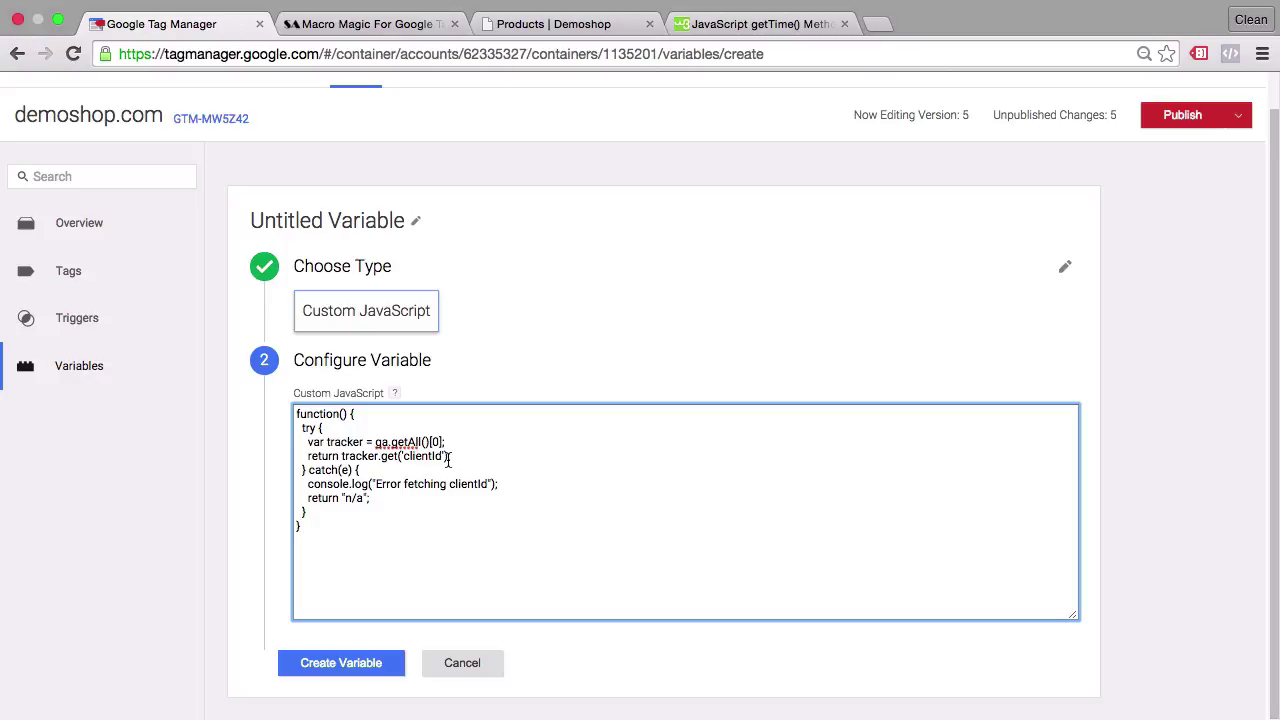
- Create the new variable under the name clientID and refresh the container's preview
click(310, 222)
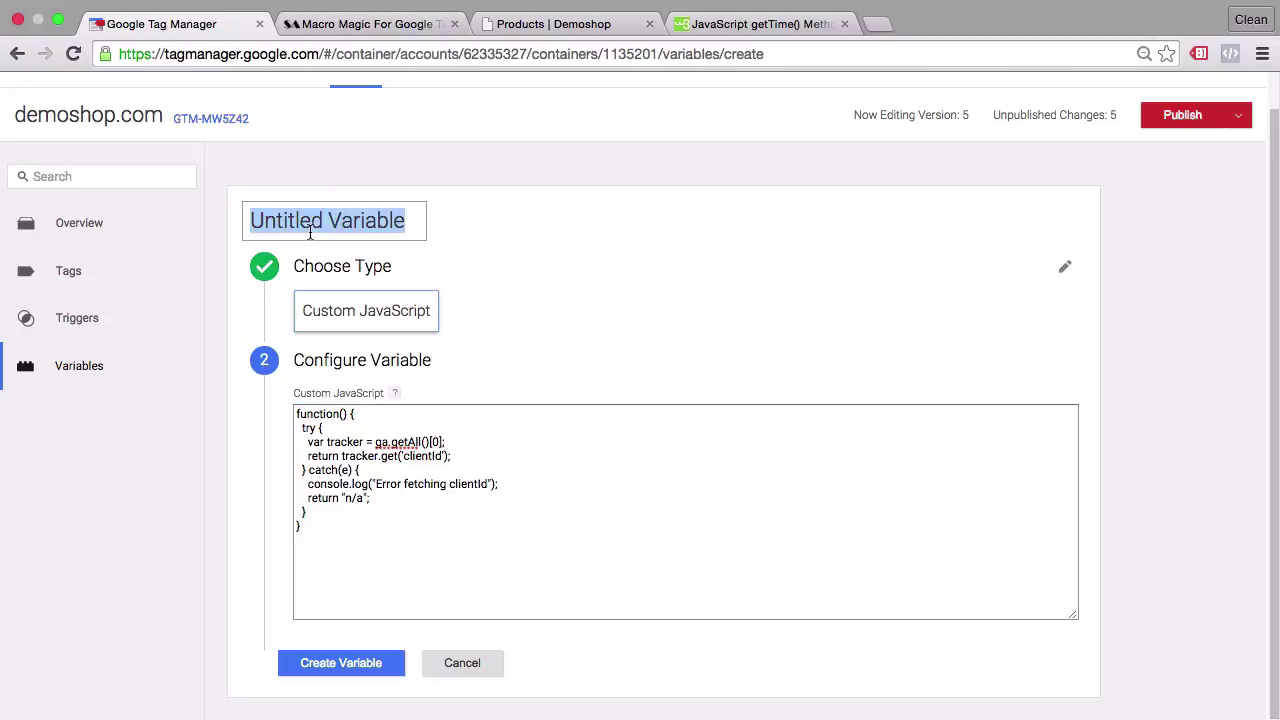
text(clientID)
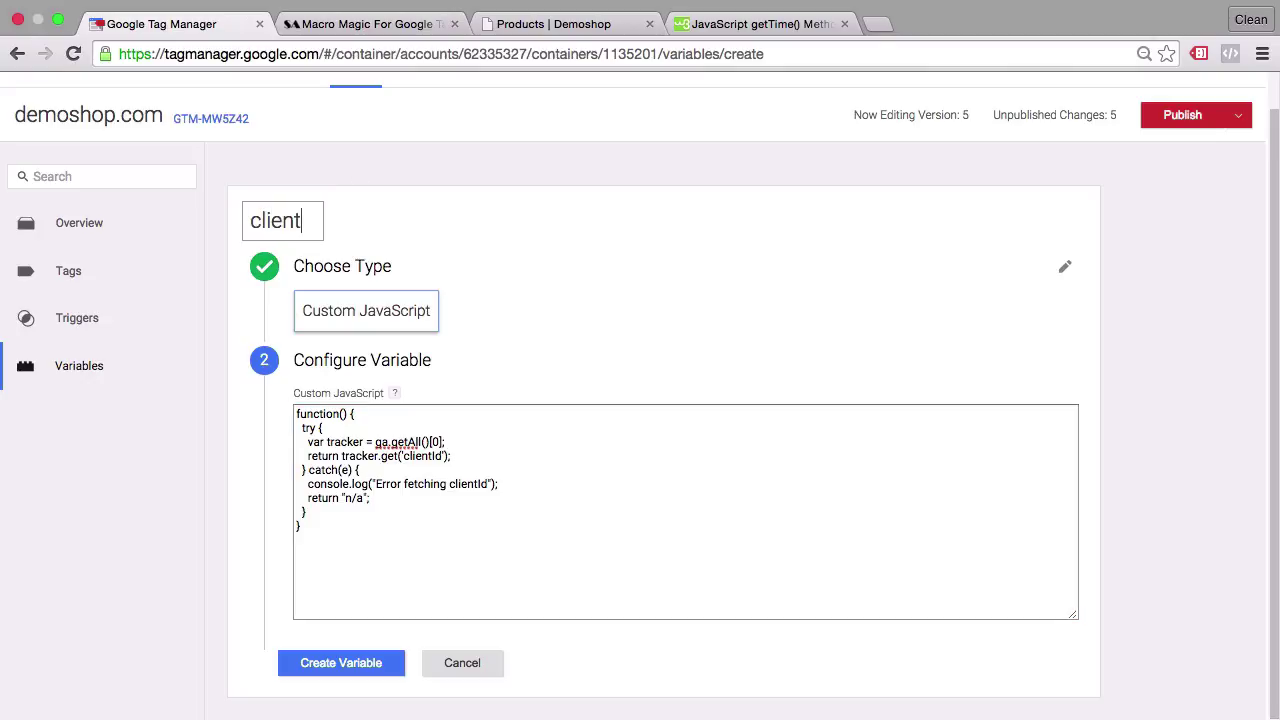
click(305, 668)
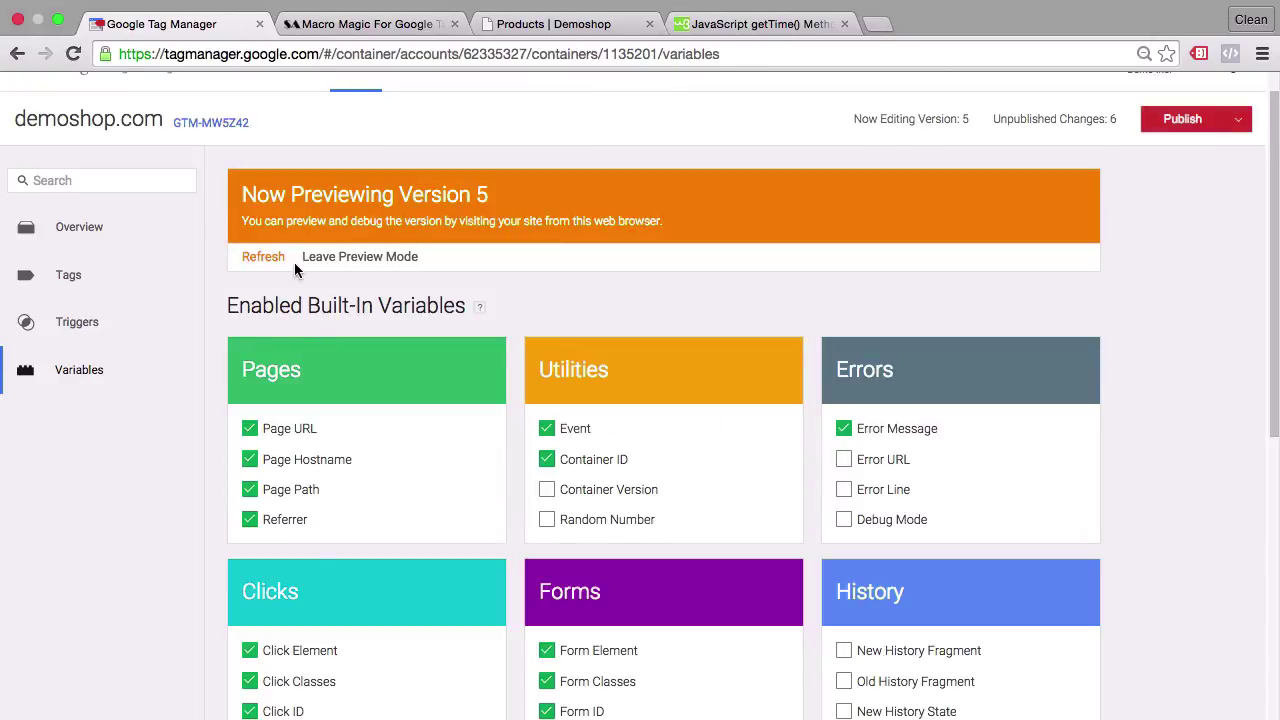
click(264, 257)
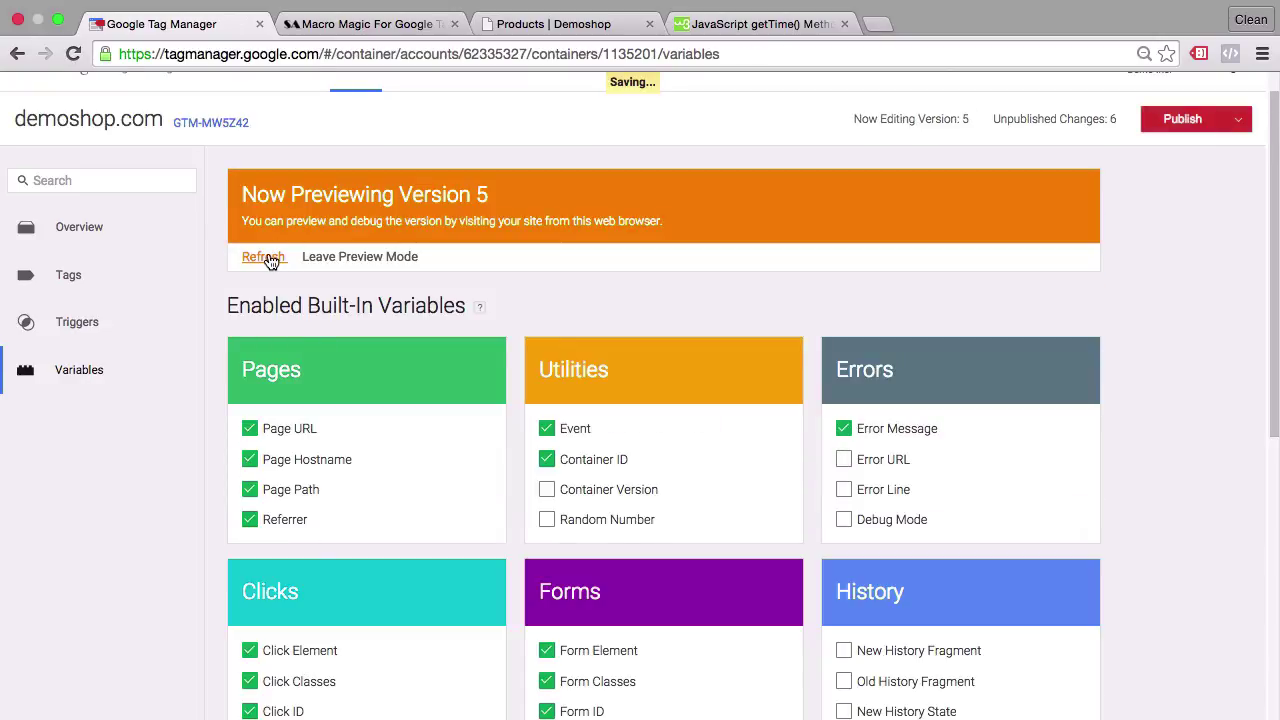
- Reload the demoshop.com page and check the clientID variable's value for the Pageview event in the enlarged debug pane
click(524, 27)
click(74, 55)
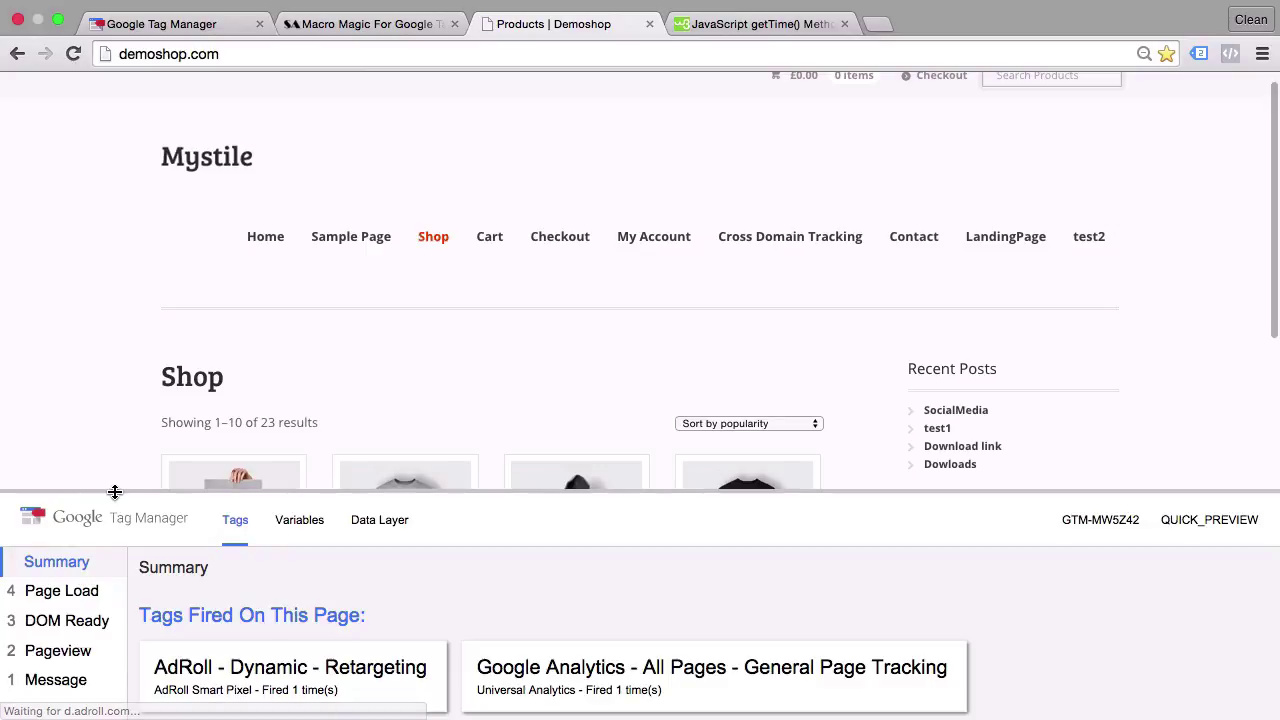
drag(114, 494, 151, 151)
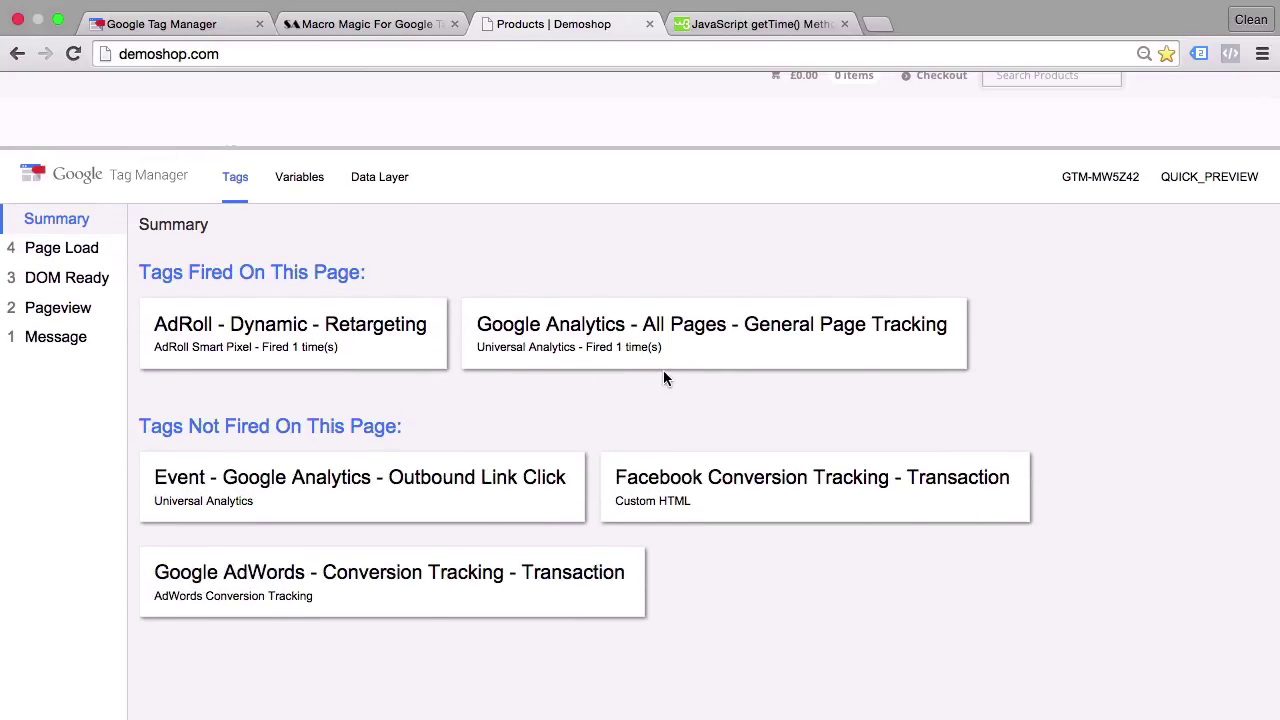
click(88, 307)
click(323, 177)
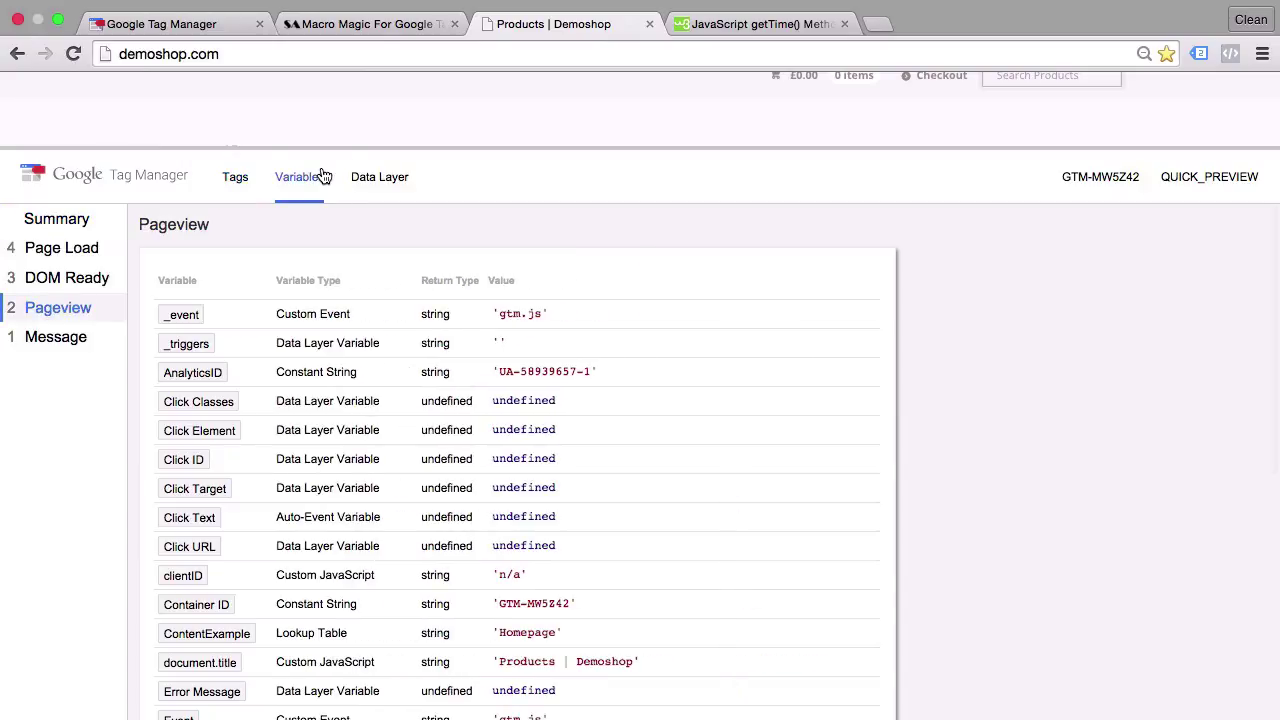
scroll(286, 402, down, 3)
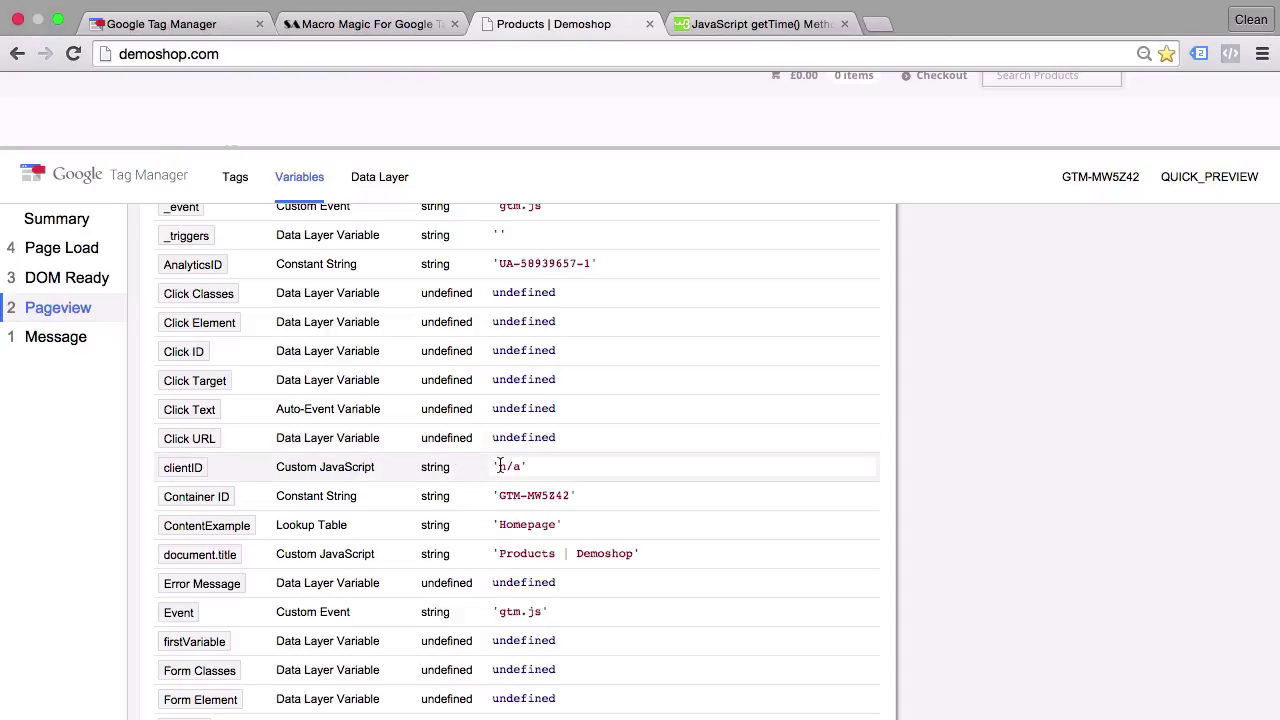
drag(499, 465, 520, 464)
- Check the clientID variable's value for the DOM Ready and Page Load events
click(78, 280)
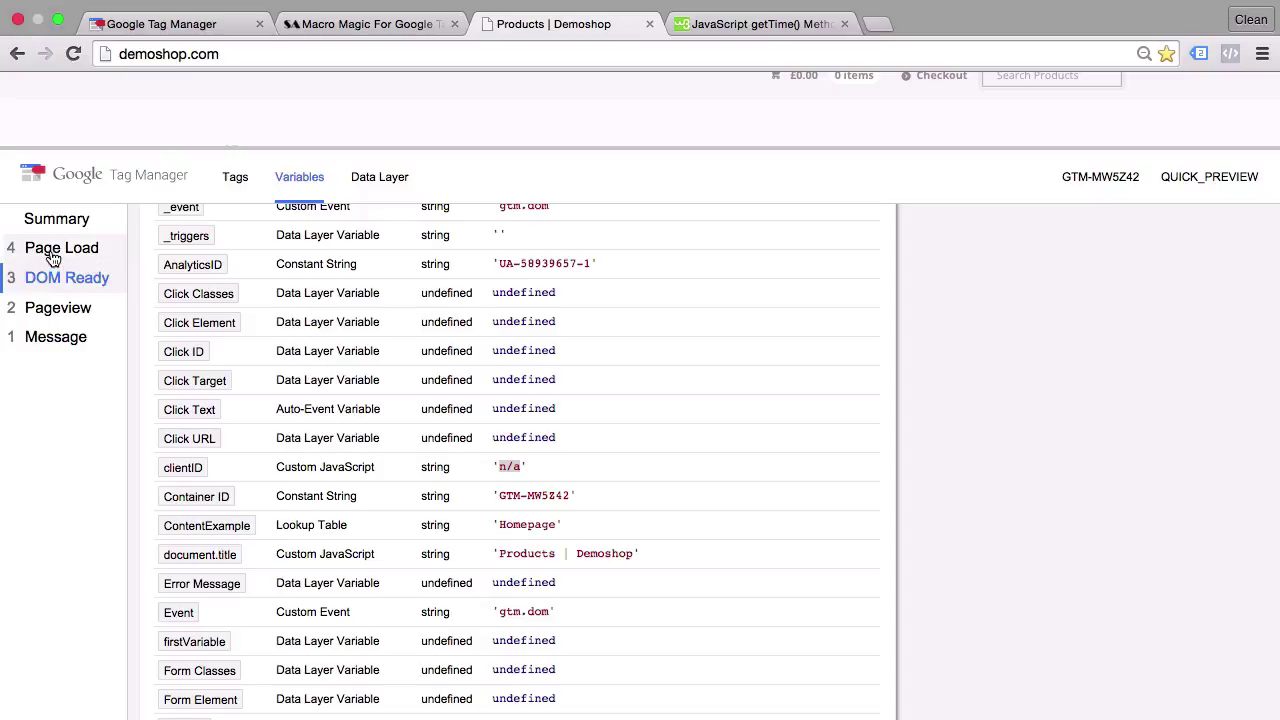
click(48, 250)
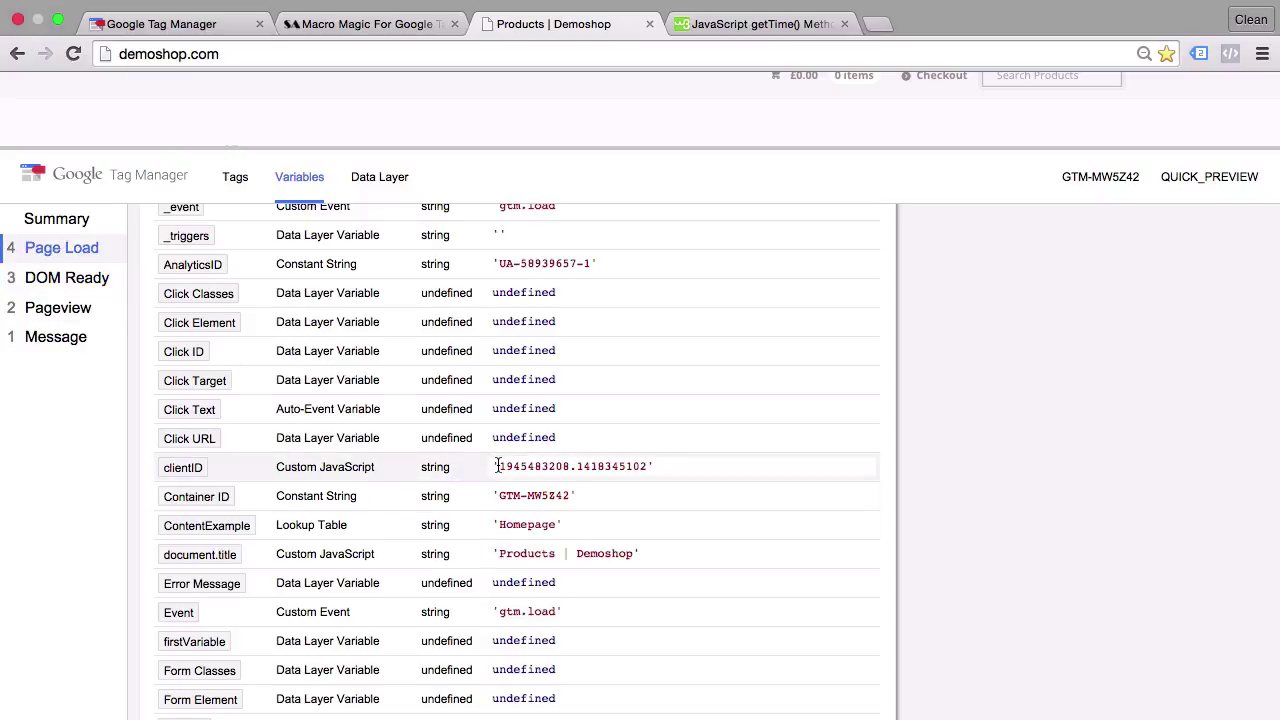
drag(497, 466, 651, 466)
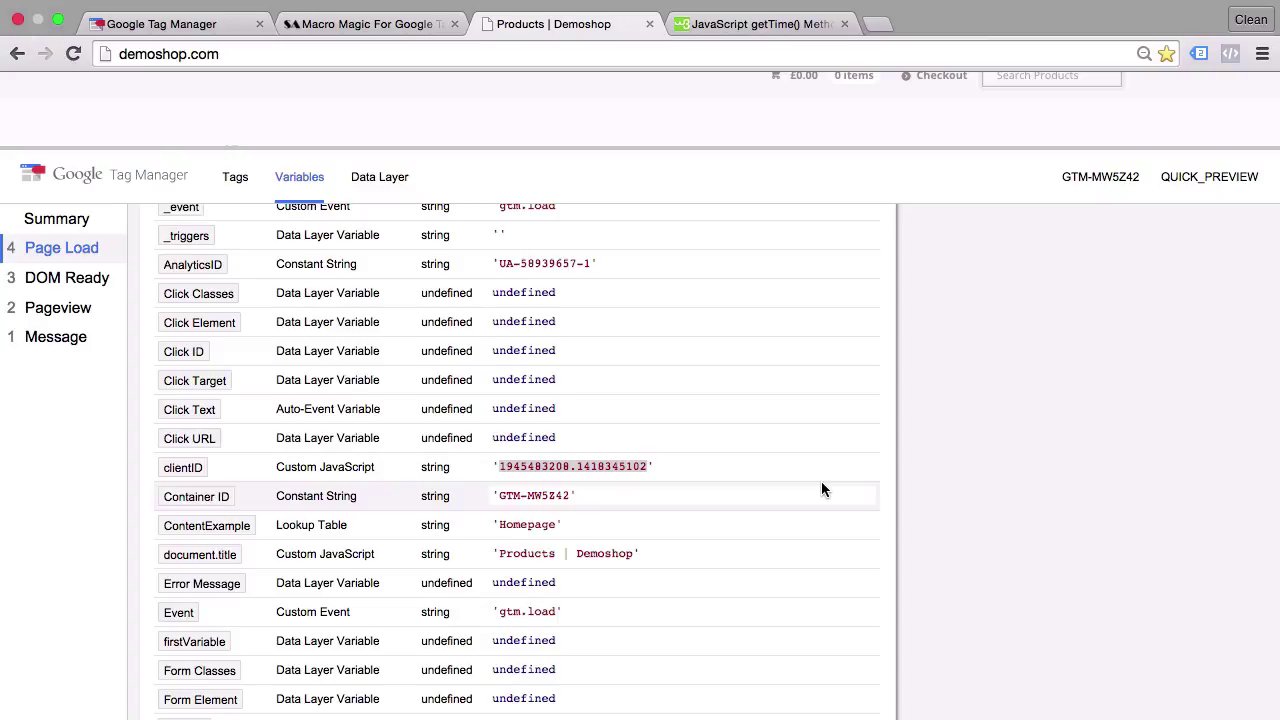
- Return to the Tag Manager variables list and open the clientID variable
click(114, 27)
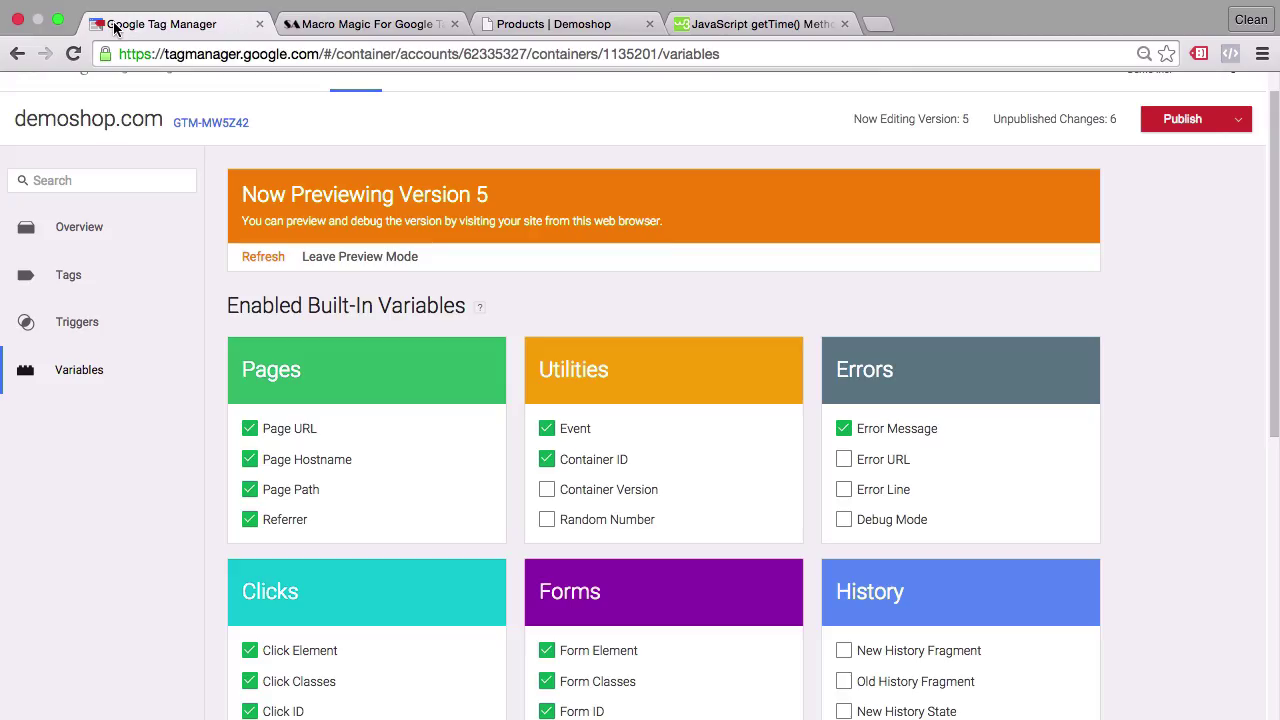
scroll(320, 337, down, 5)
scroll(323, 334, up, 5)
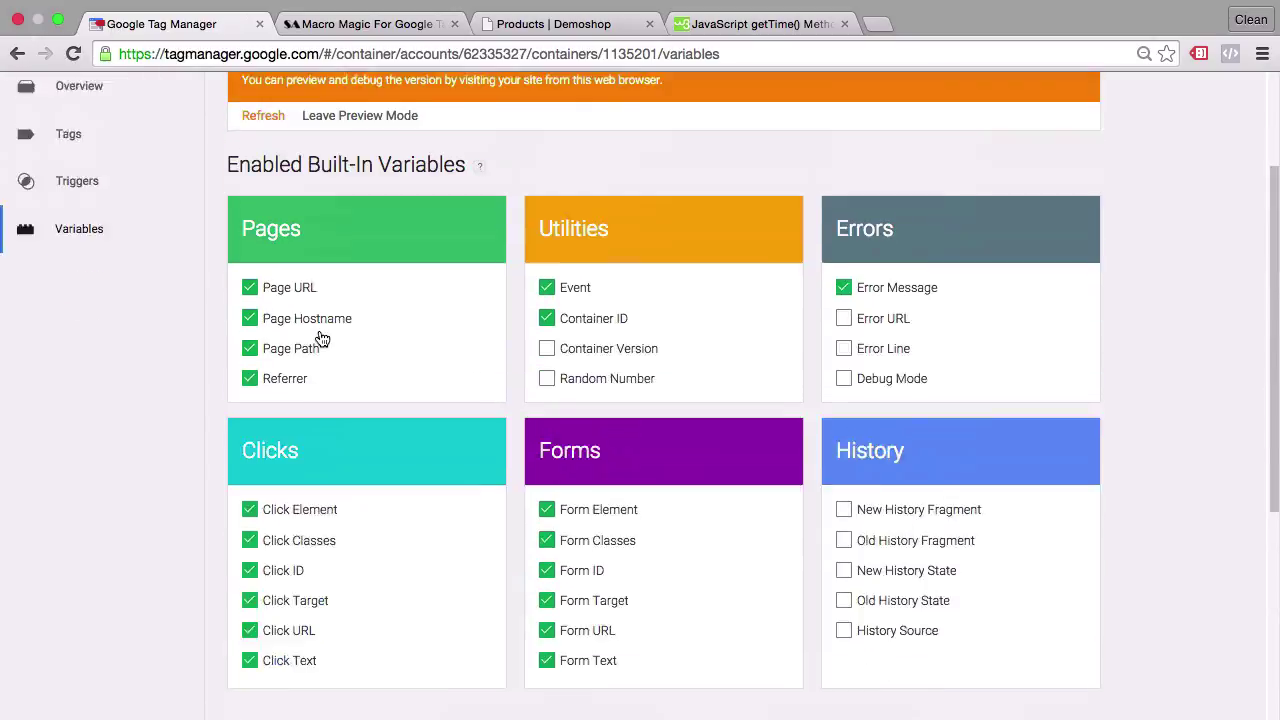
scroll(70, 350, down, 5)
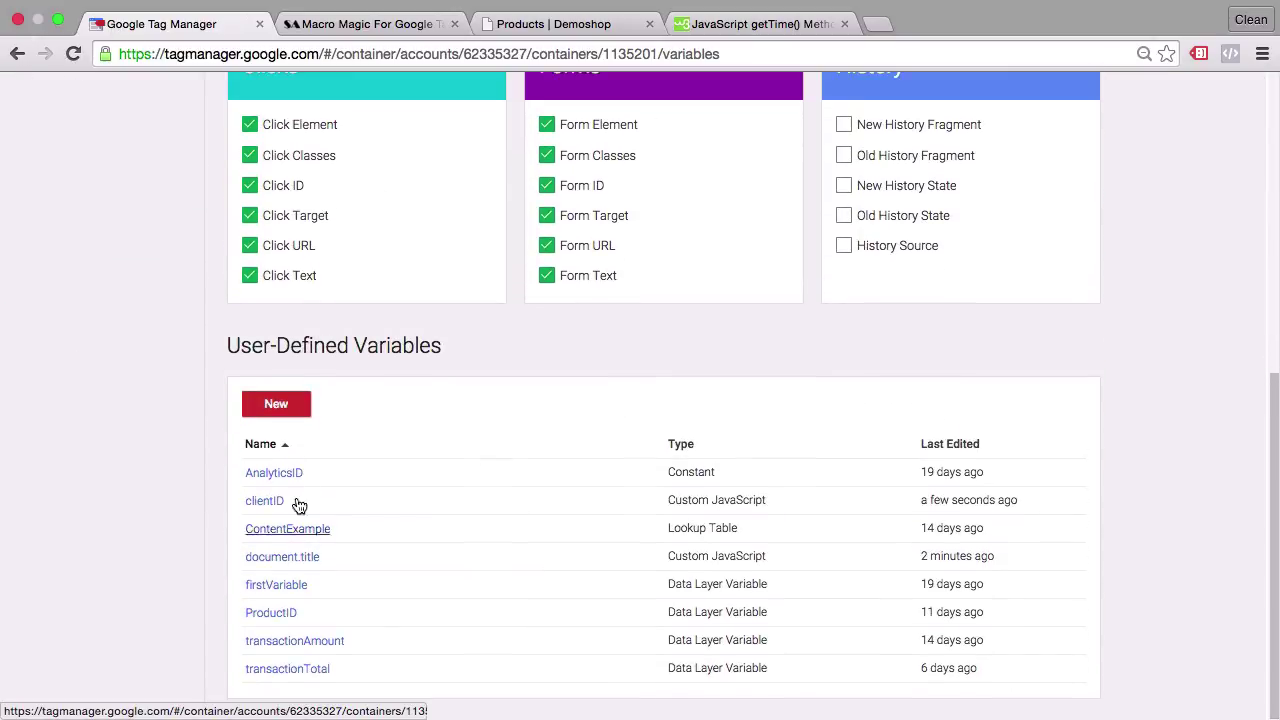
click(264, 512)
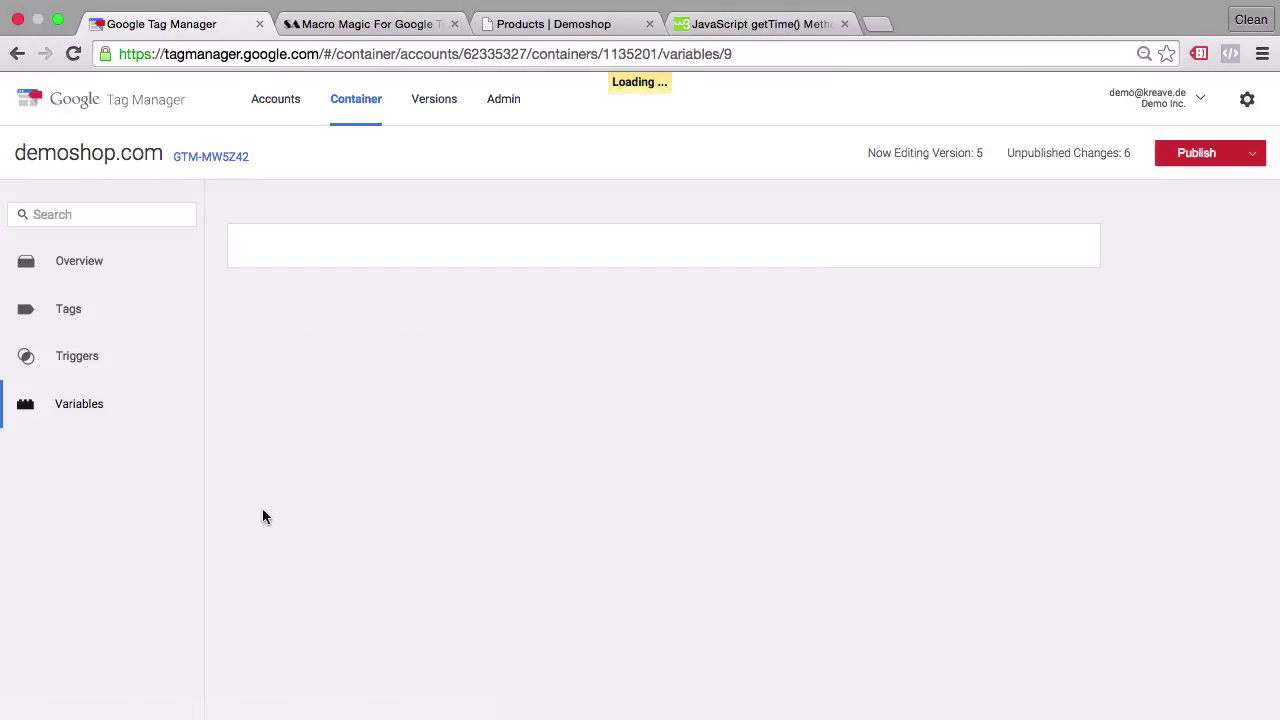
- Review the clientID variable's JavaScript and check its value for the Page Load event in demoshop.com's debug pane
scroll(263, 516, down, 1)
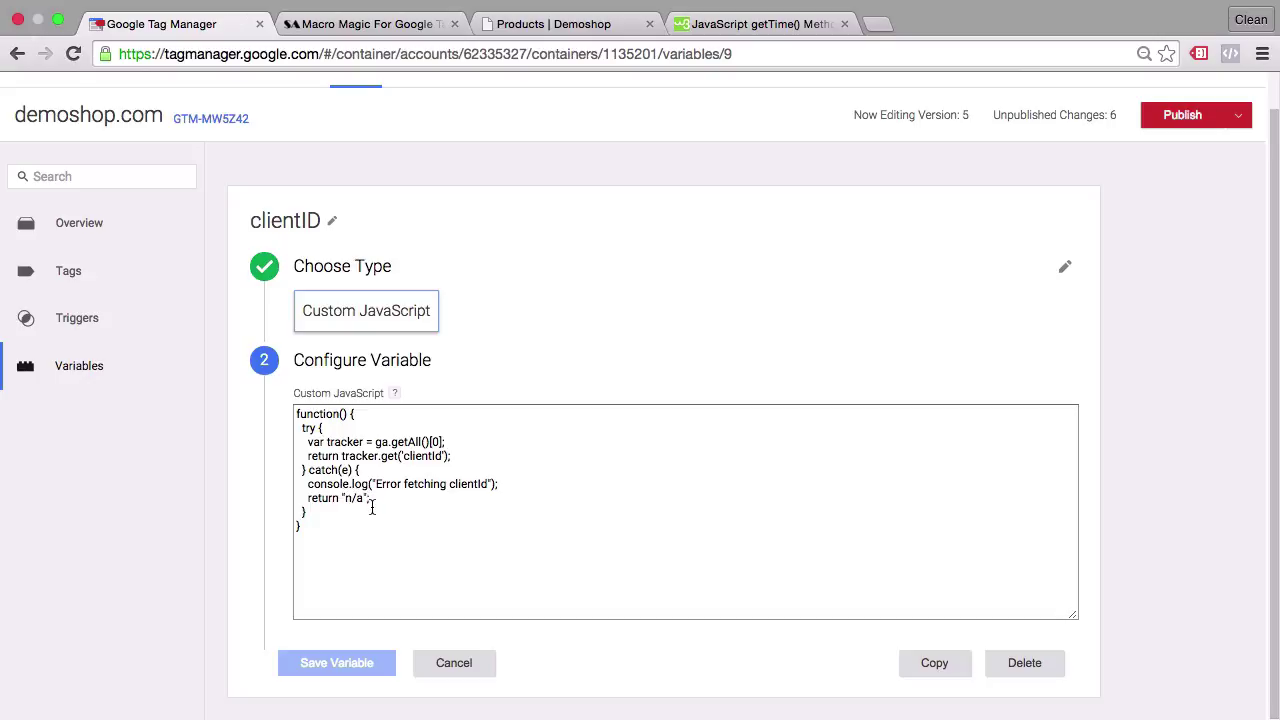
click(550, 24)
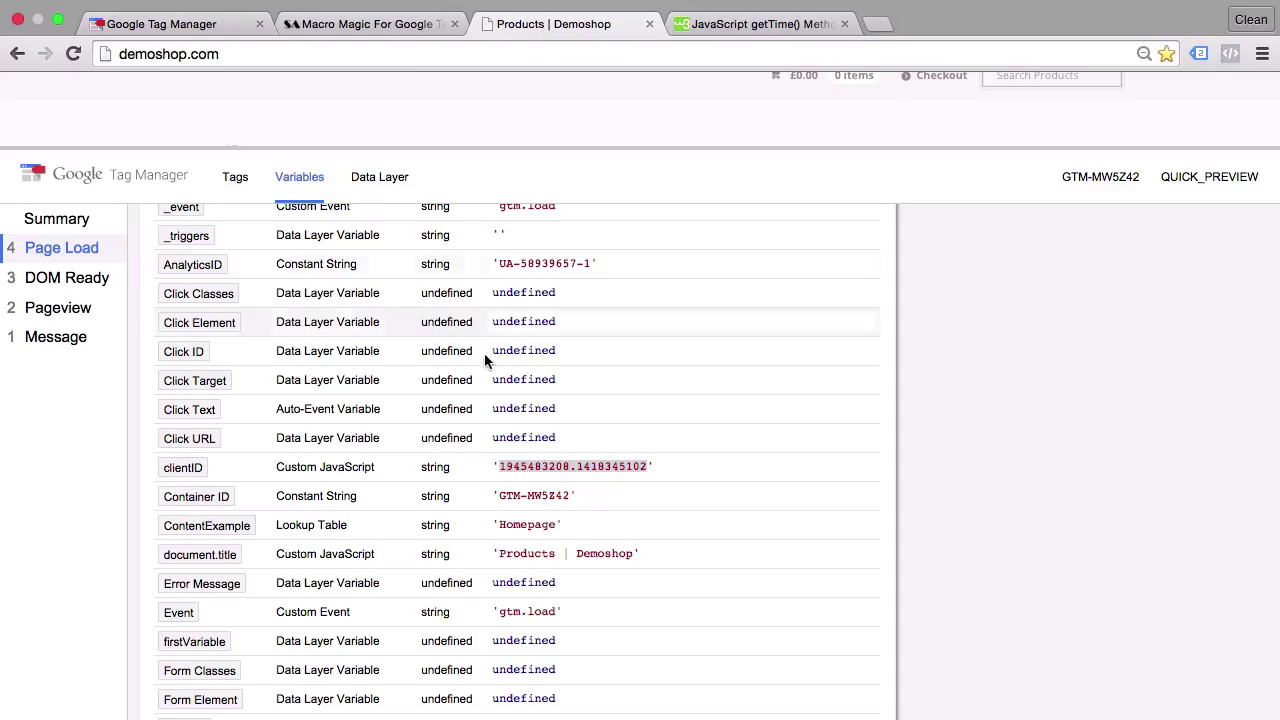
click(174, 29)
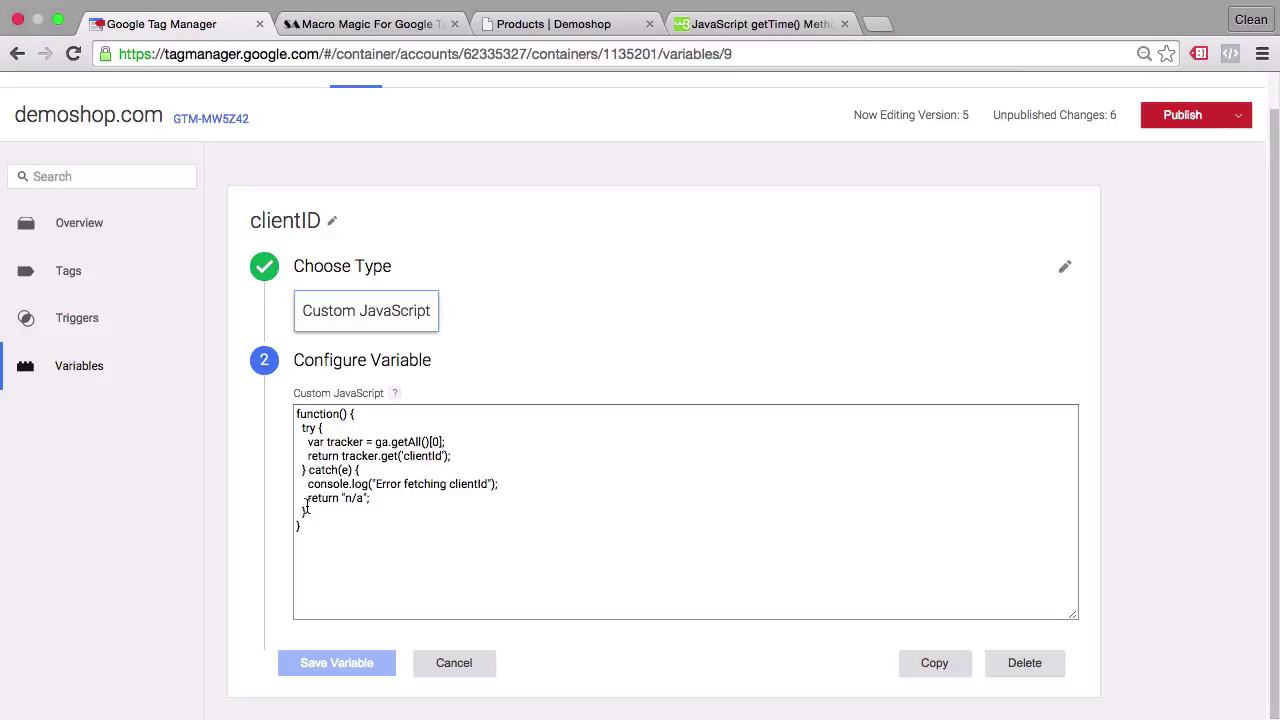
- Replace the clientID variable's code with a function template containing an empty return in a try block and return "" in catch(e)
drag(329, 526, 296, 413)
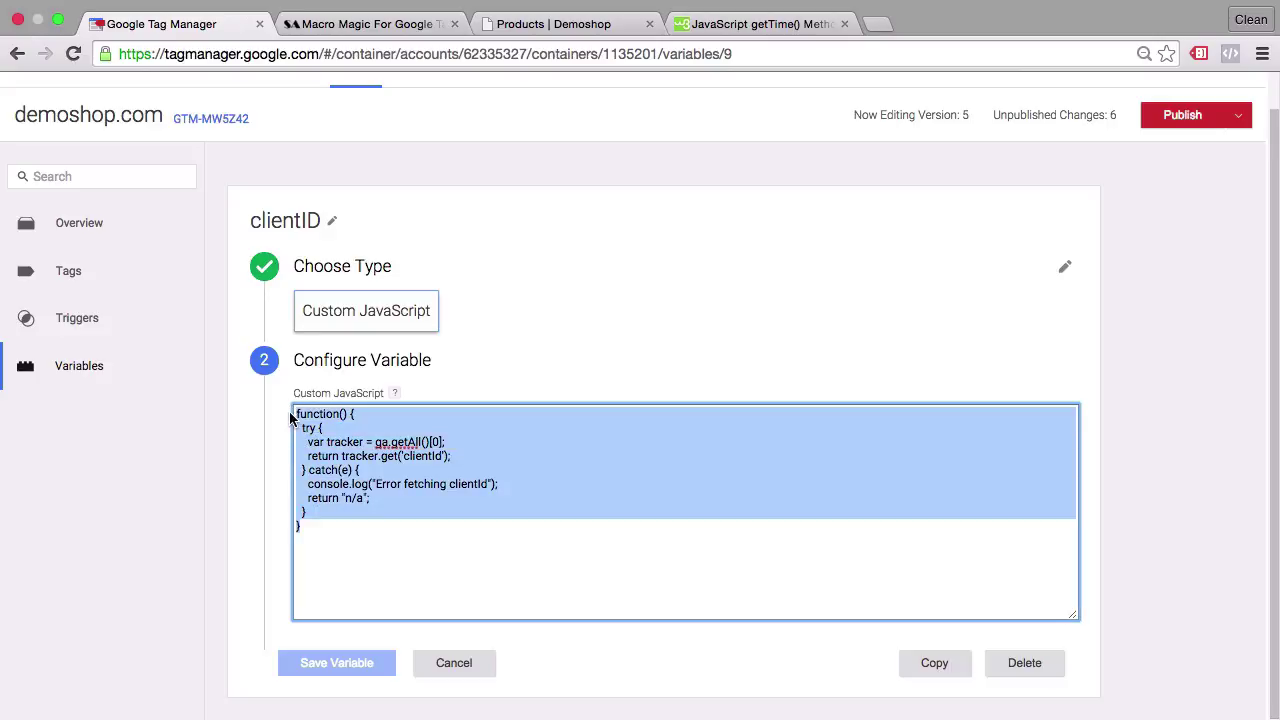
key(BackSpace)
text(jsfn)
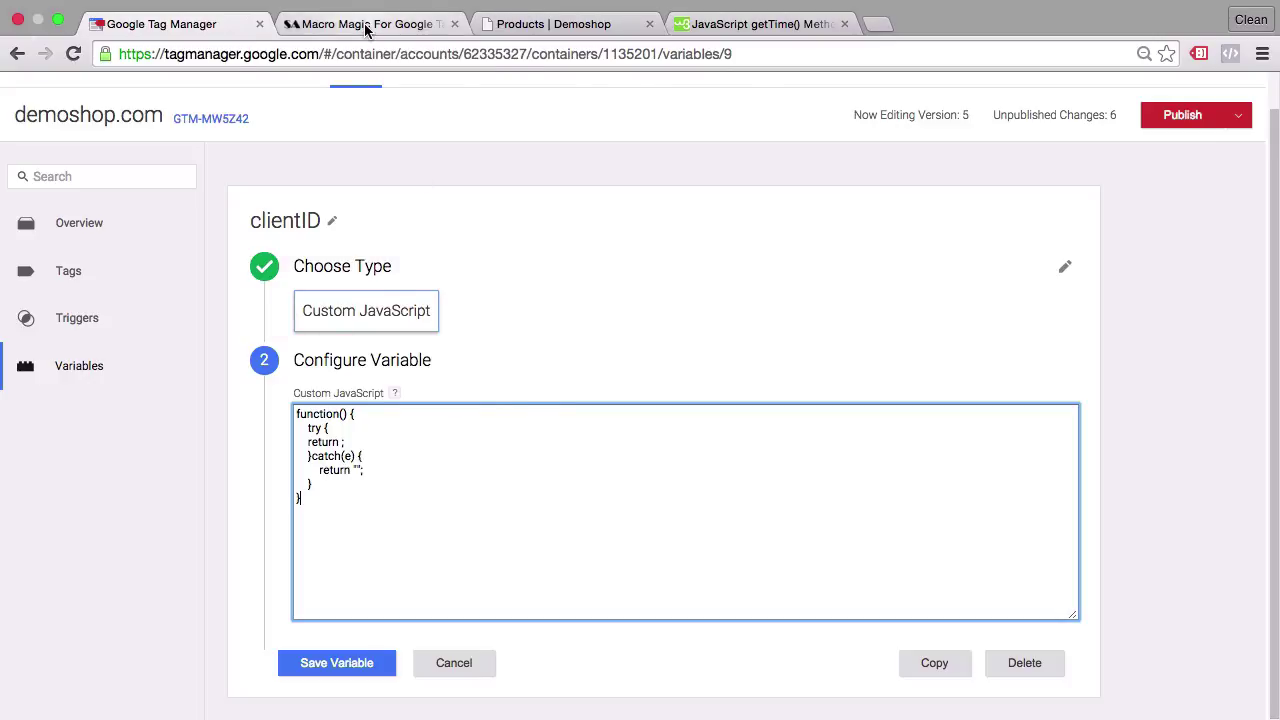
- Examine the introduction and the numbered list of macro examples in the Macro Magic For Google Tag Manager article
click(416, 24)
scroll(417, 322, up, 3)
scroll(417, 322, up, 20)
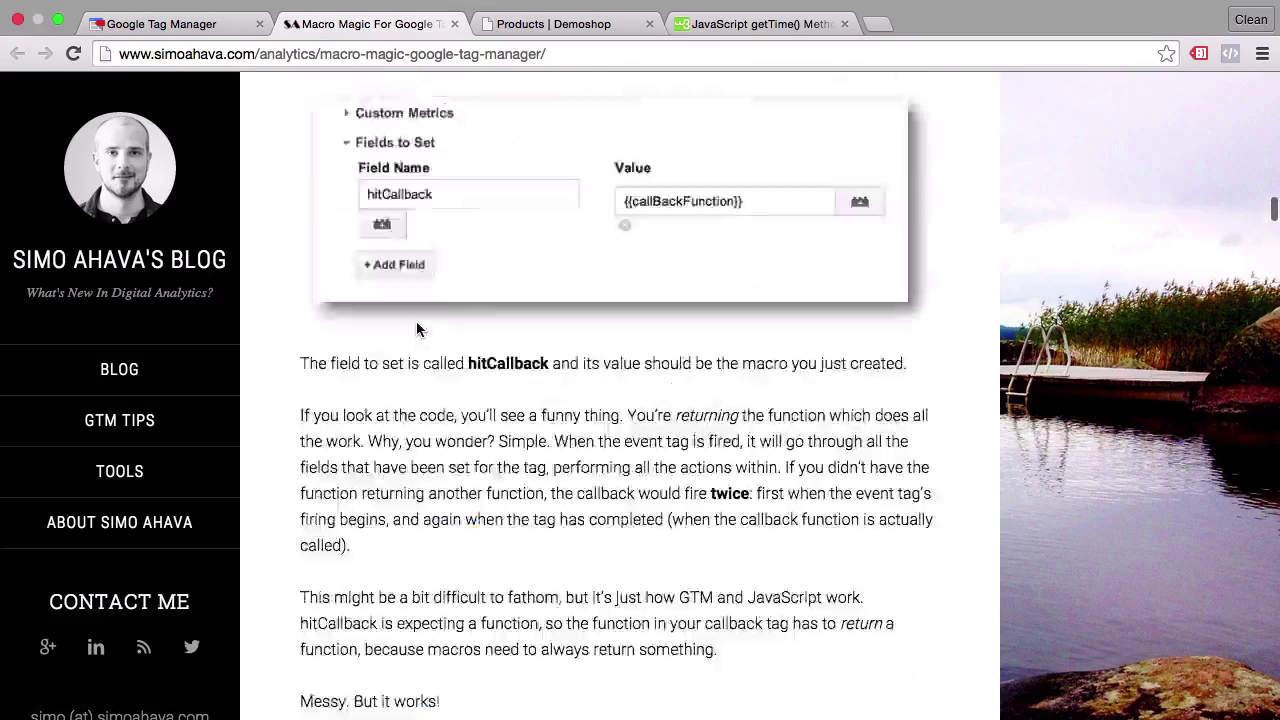
scroll(417, 332, up, 10)
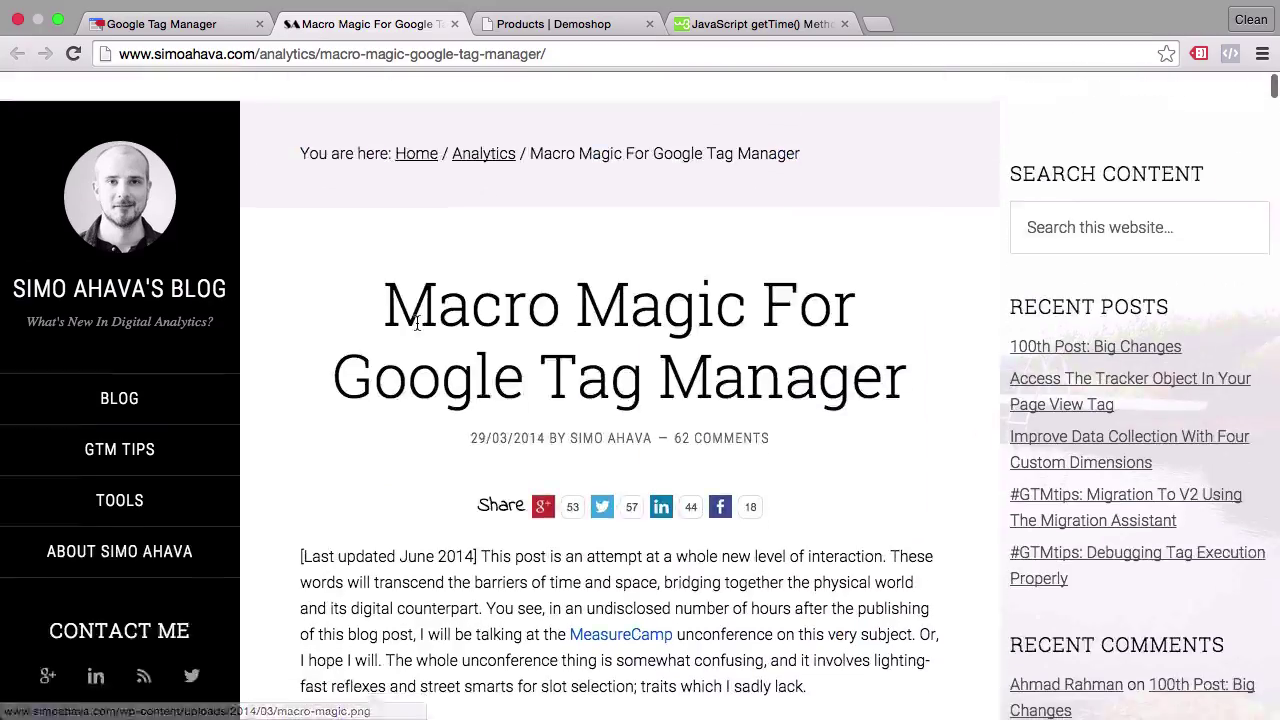
scroll(417, 322, down, 7)
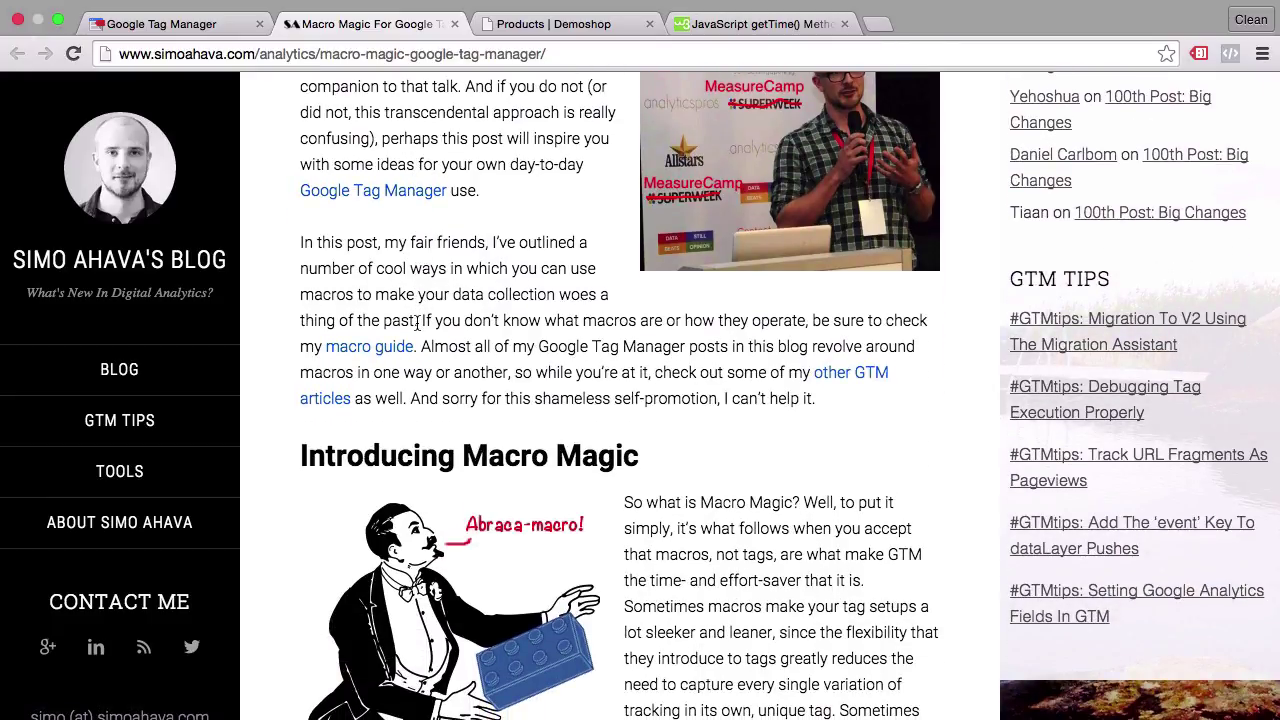
scroll(417, 322, down, 10)
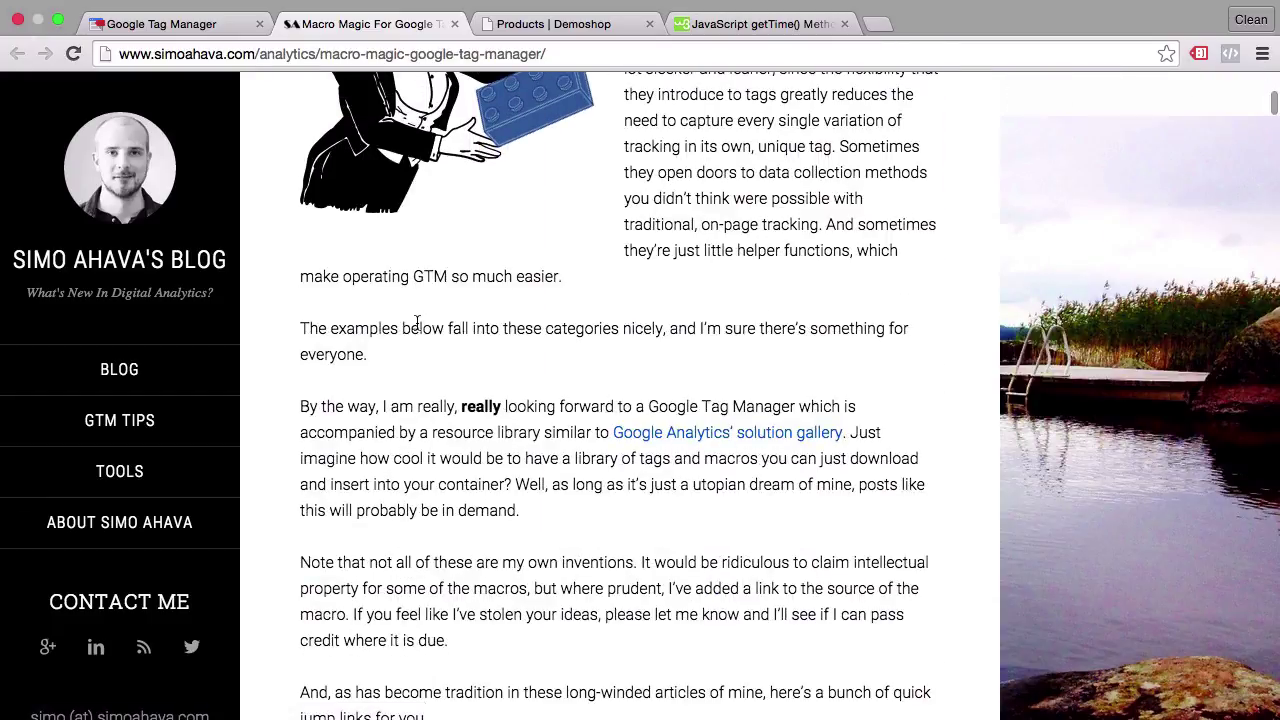
scroll(417, 332, down, 5)
scroll(417, 332, up, 4)
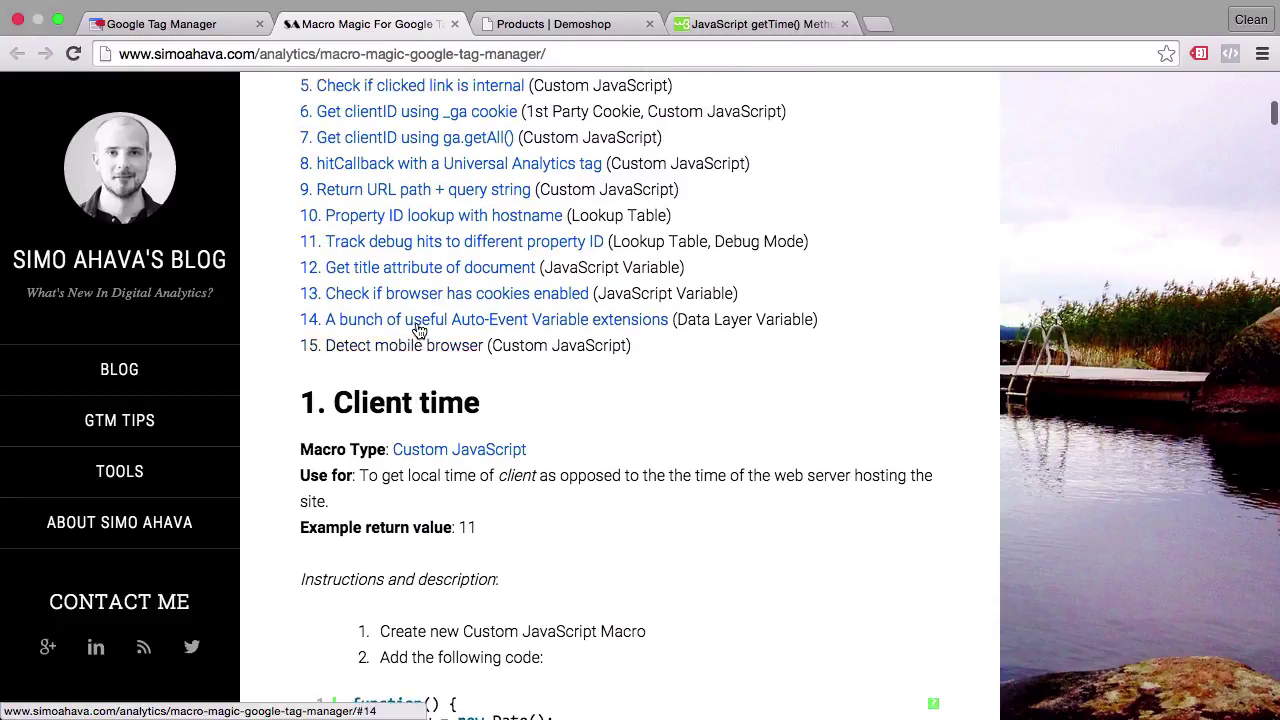